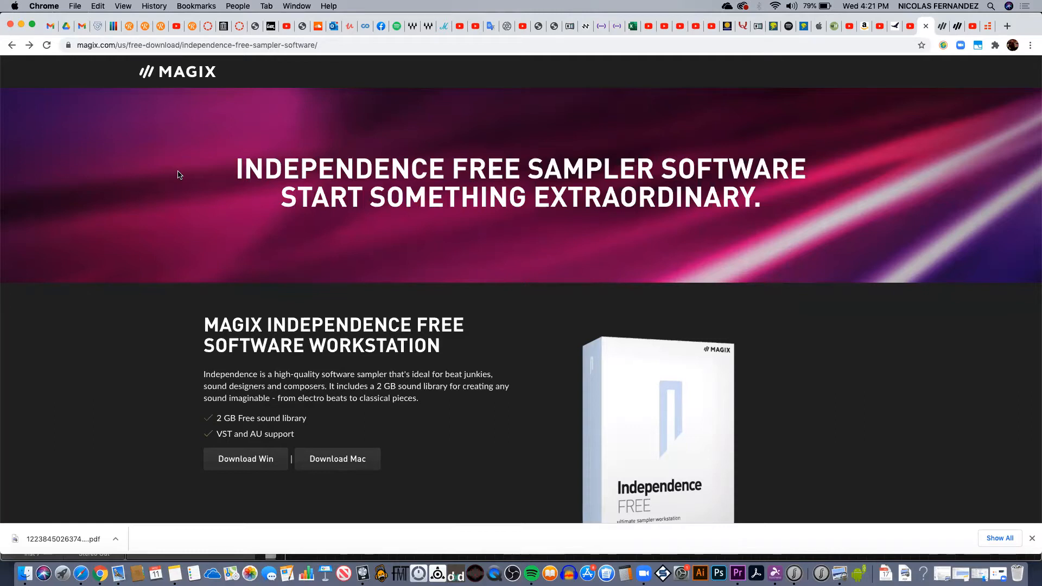
# - Review the MAGIX Independence Free page and its sample library section, and check the Mac version's download page
pyautogui.scroll(-5, 136, 306)
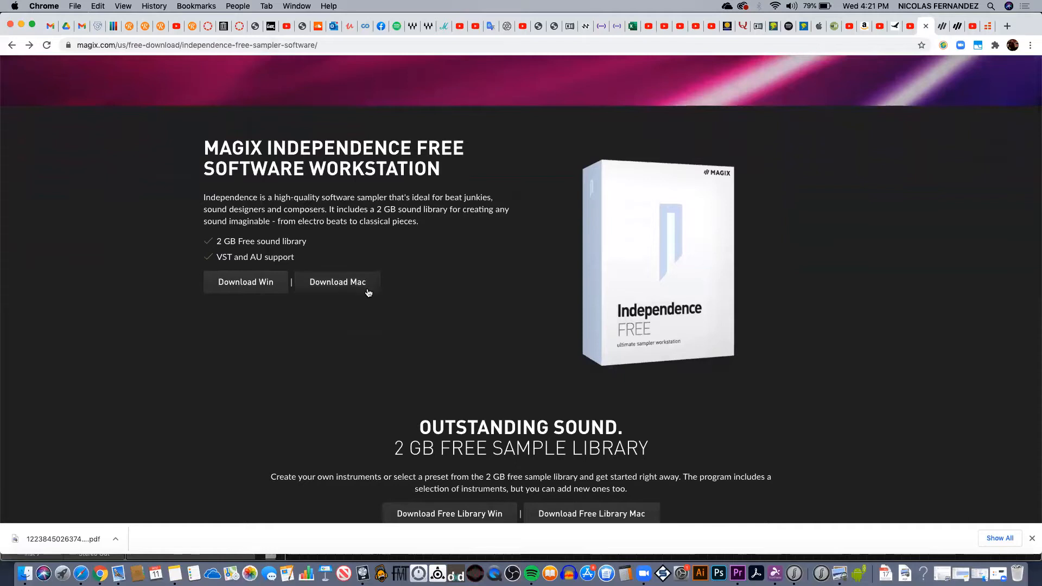
pyautogui.scroll(-3, 320, 375)
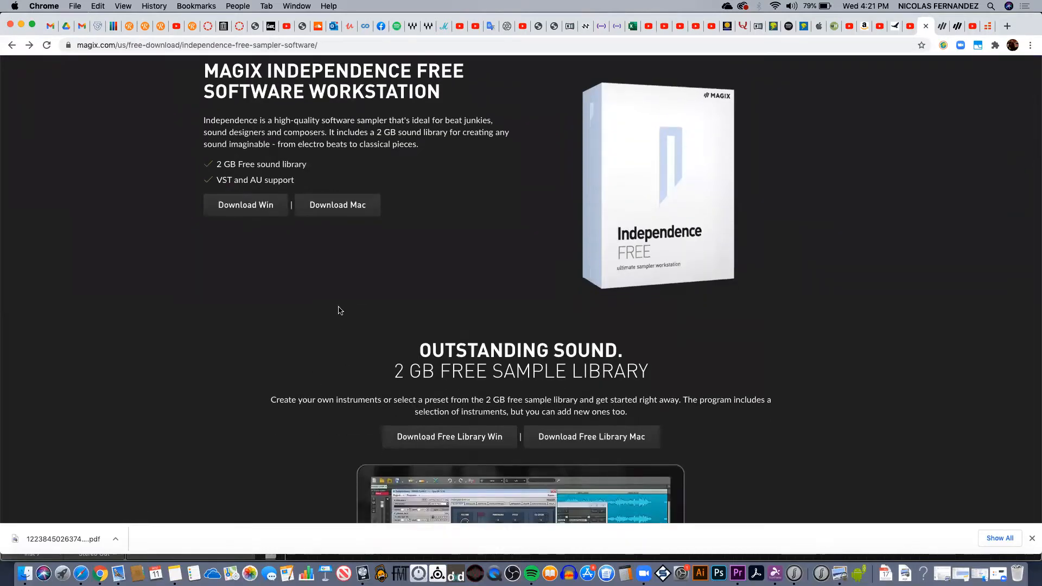
pyautogui.scroll(-4, 320, 305)
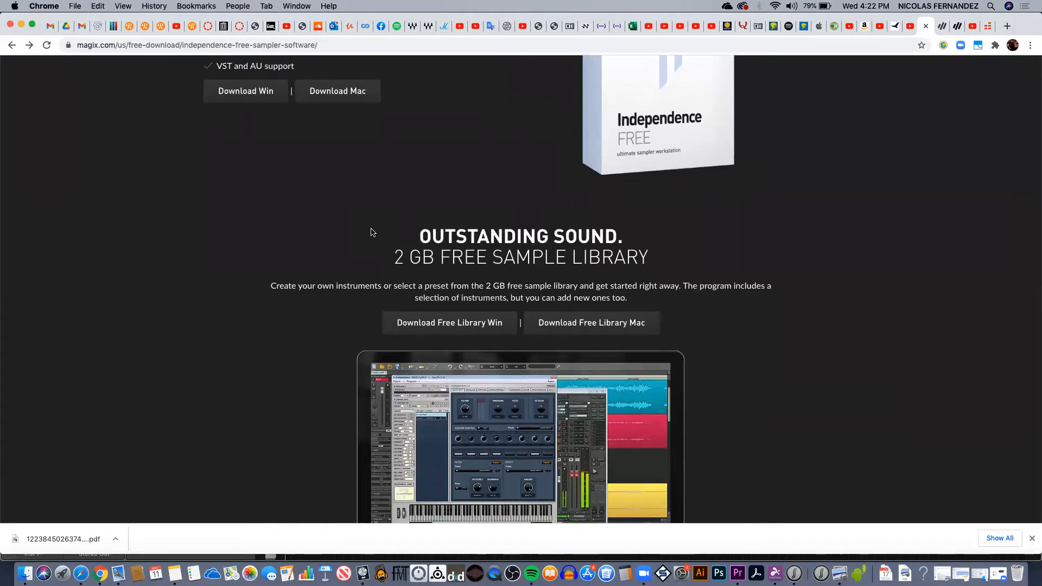
pyautogui.scroll(12, 372, 232)
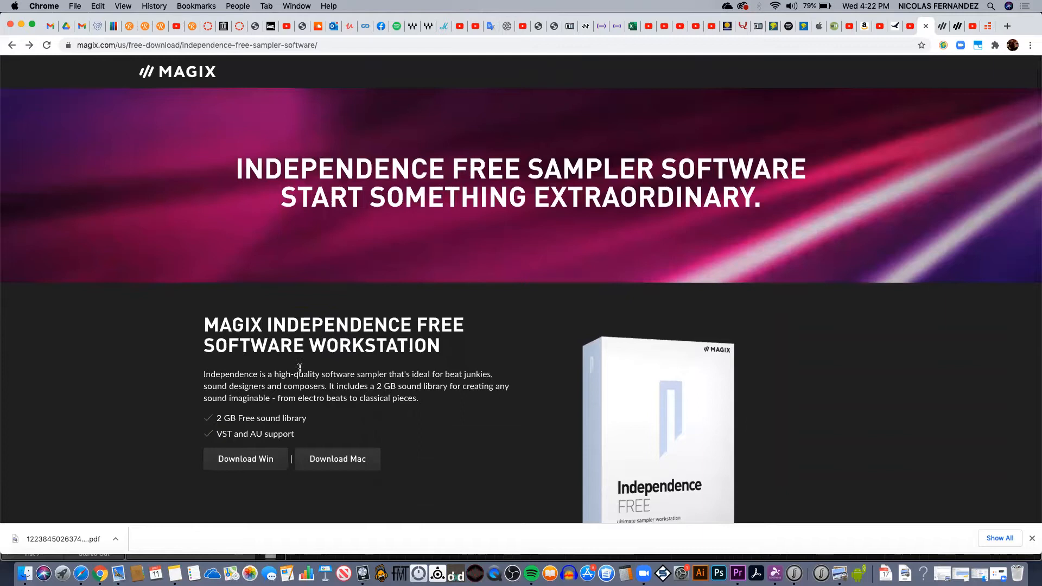
pyautogui.scroll(-4, 299, 368)
pyautogui.click(339, 338)
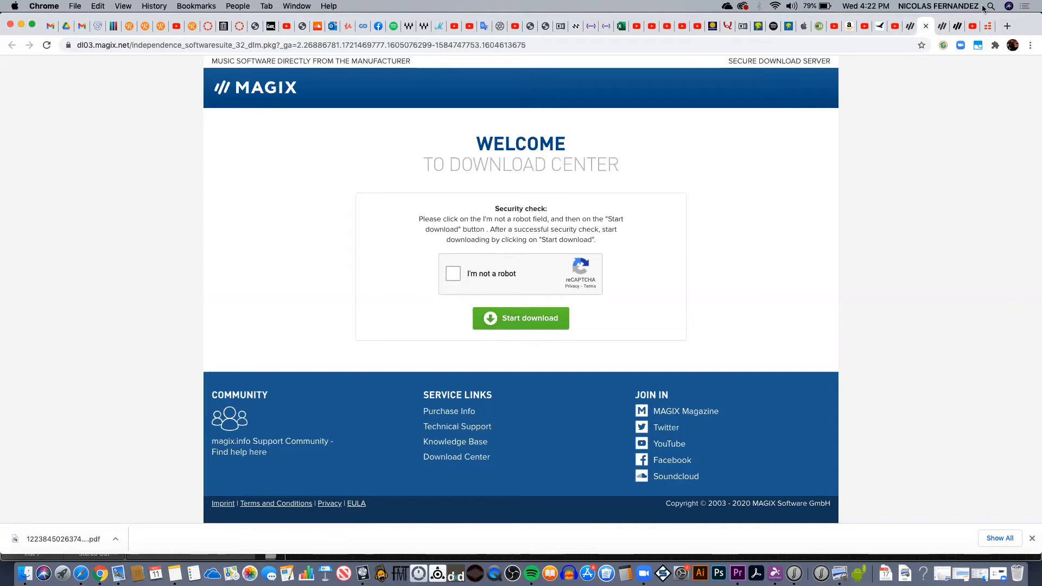
pyautogui.click(925, 26)
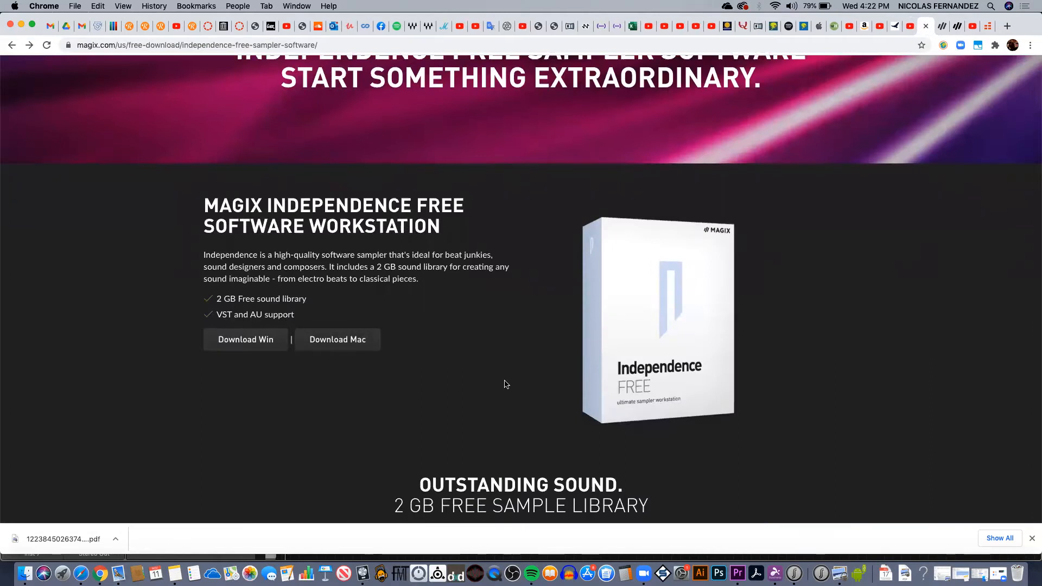
# - Switch to Independence, keep Launchkey MIDI as input 01 in the MIDI preferences, and test a note on the virtual keyboard
pyautogui.hotkey('ctrl', 'Up')
pyautogui.click(669, 172)
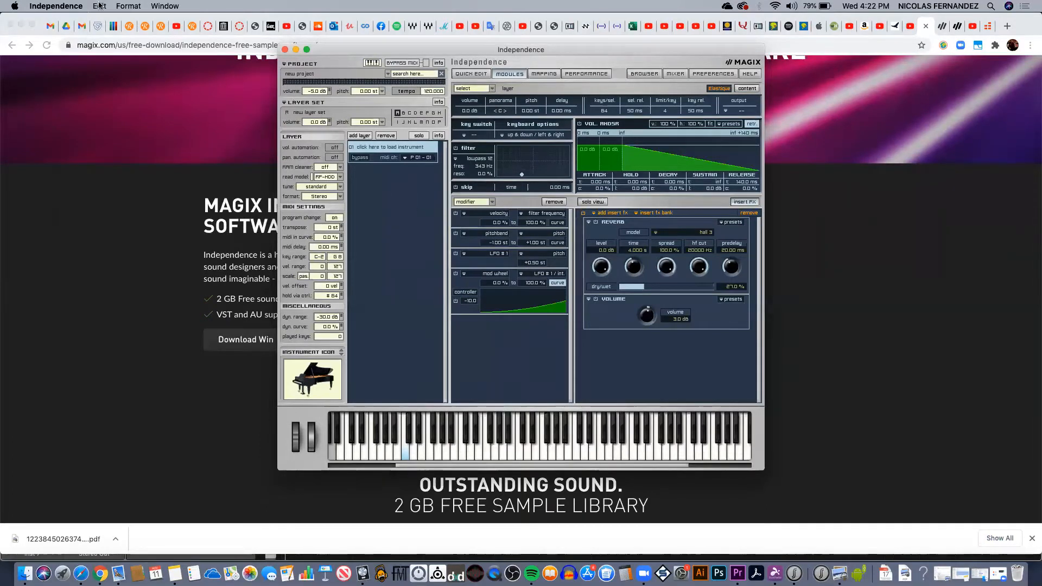
pyautogui.click(60, 5)
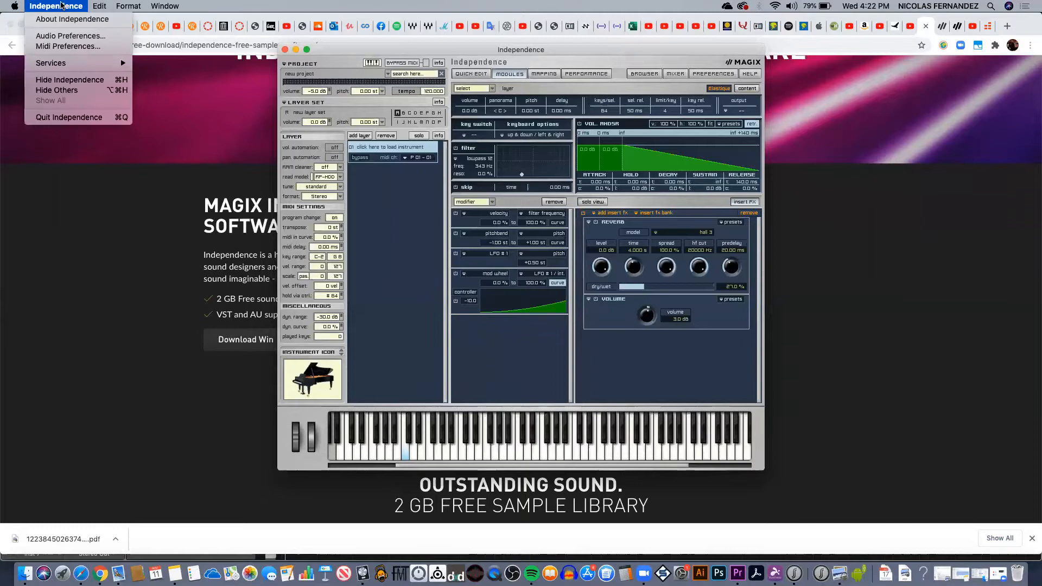
pyautogui.click(65, 48)
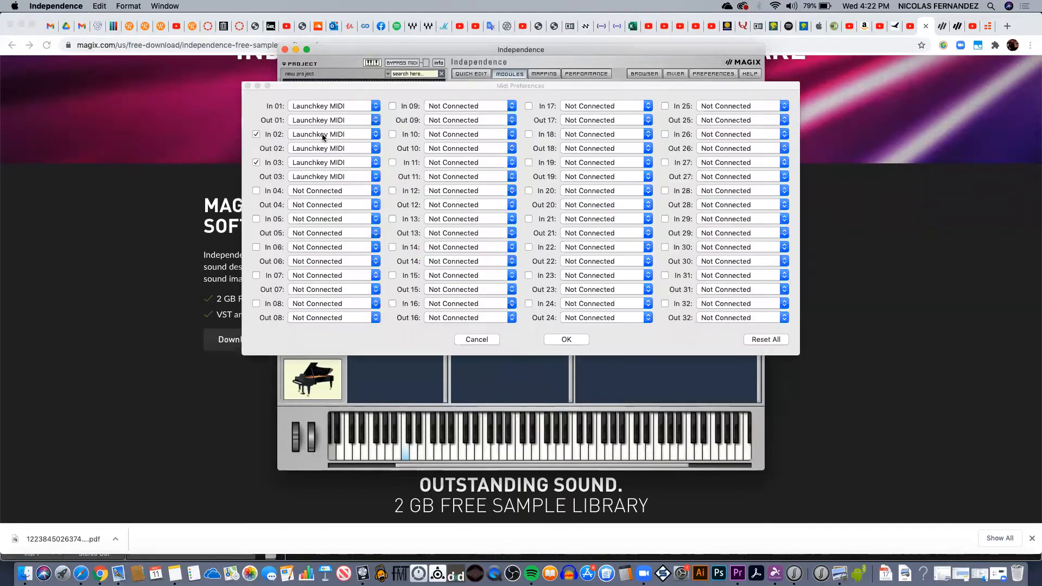
pyautogui.click(332, 106)
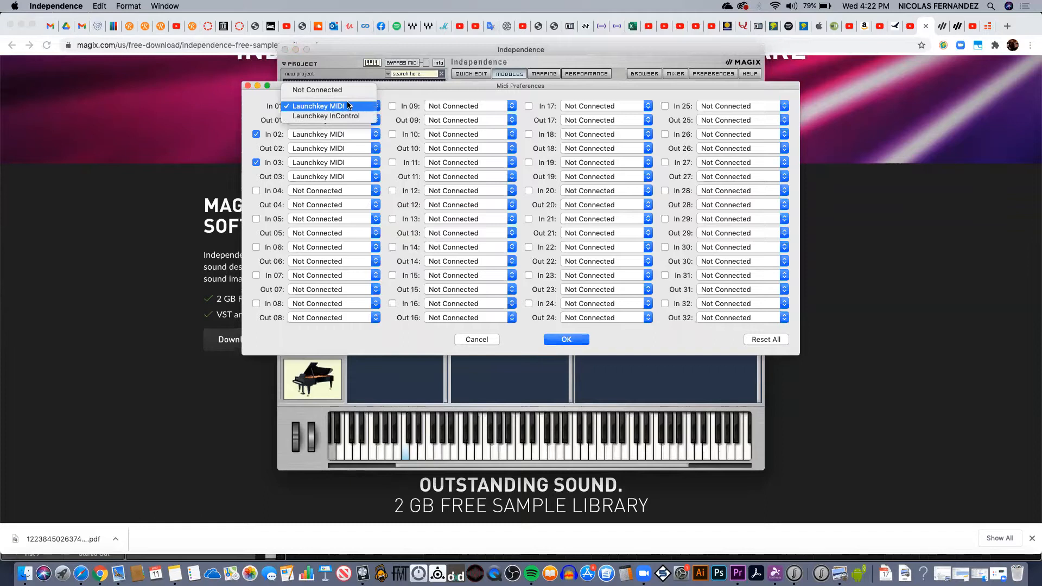
pyautogui.click(254, 111)
pyautogui.click(562, 342)
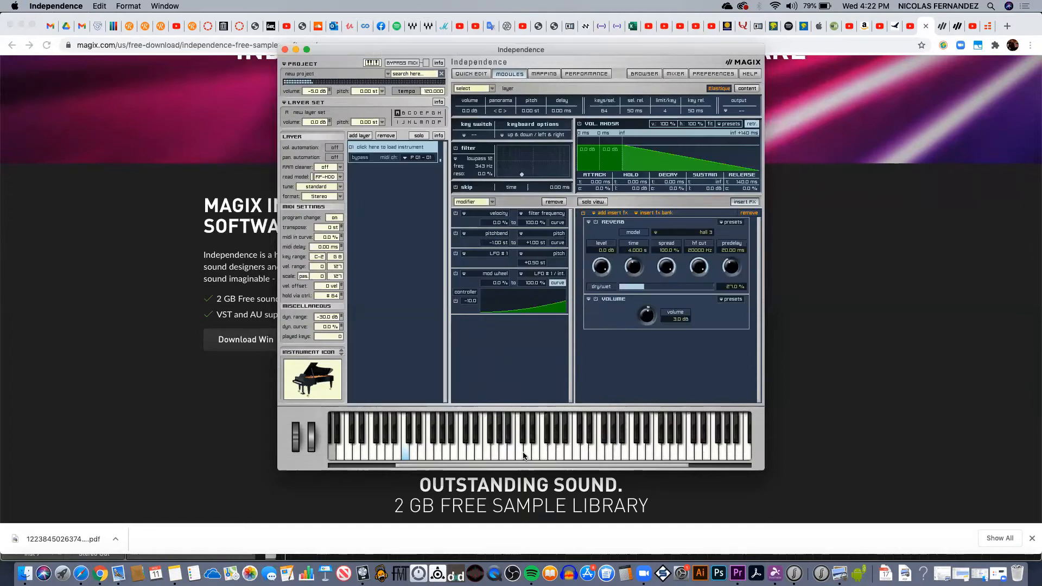
pyautogui.click(527, 454)
# - Check the available drivers in the audio preferences and accept ZoomAudioDe with 512 frames and 48000 Hz
pyautogui.click(55, 6)
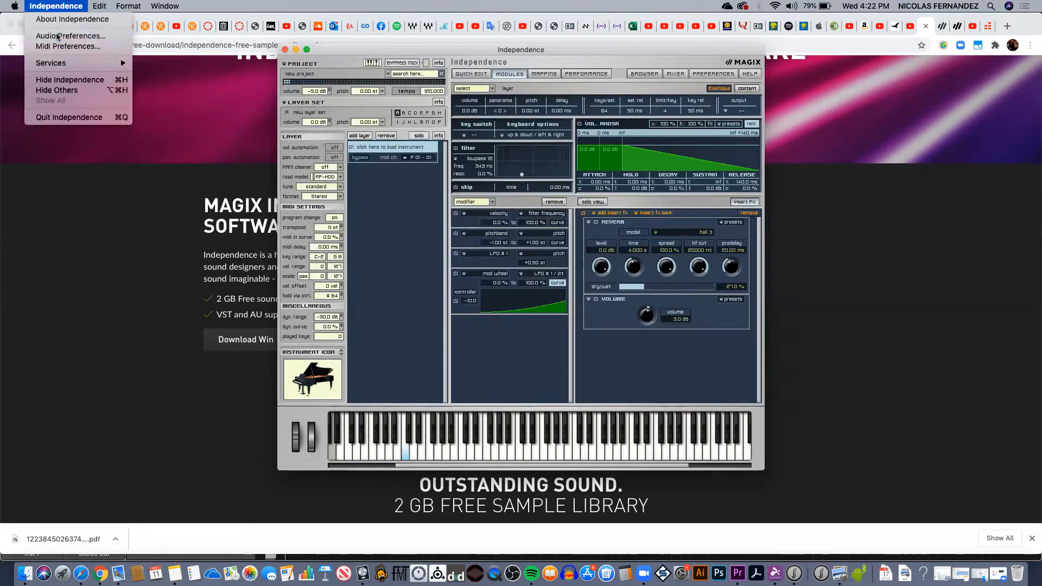
pyautogui.click(55, 35)
pyautogui.click(521, 152)
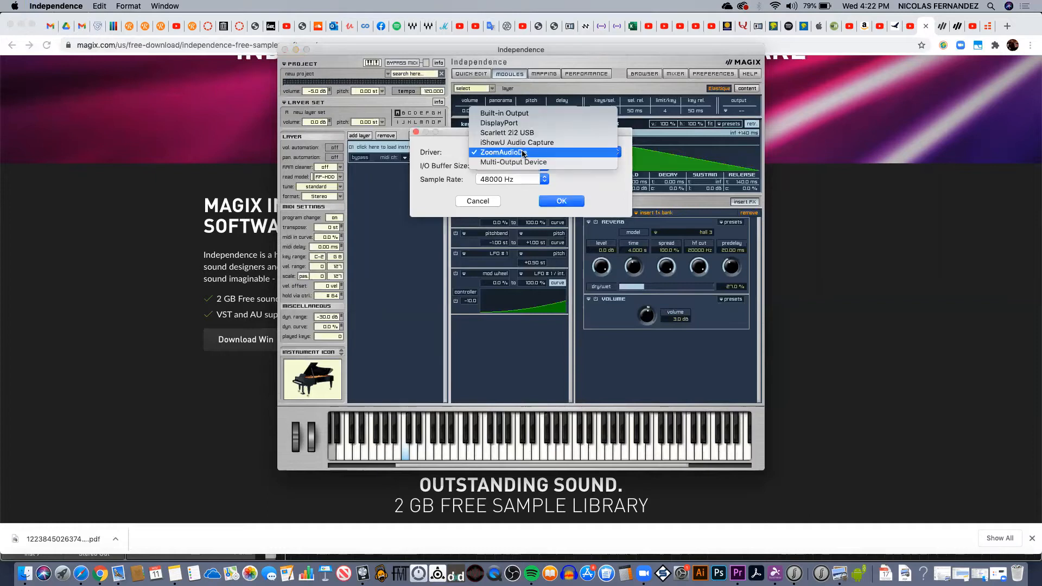
pyautogui.click(439, 152)
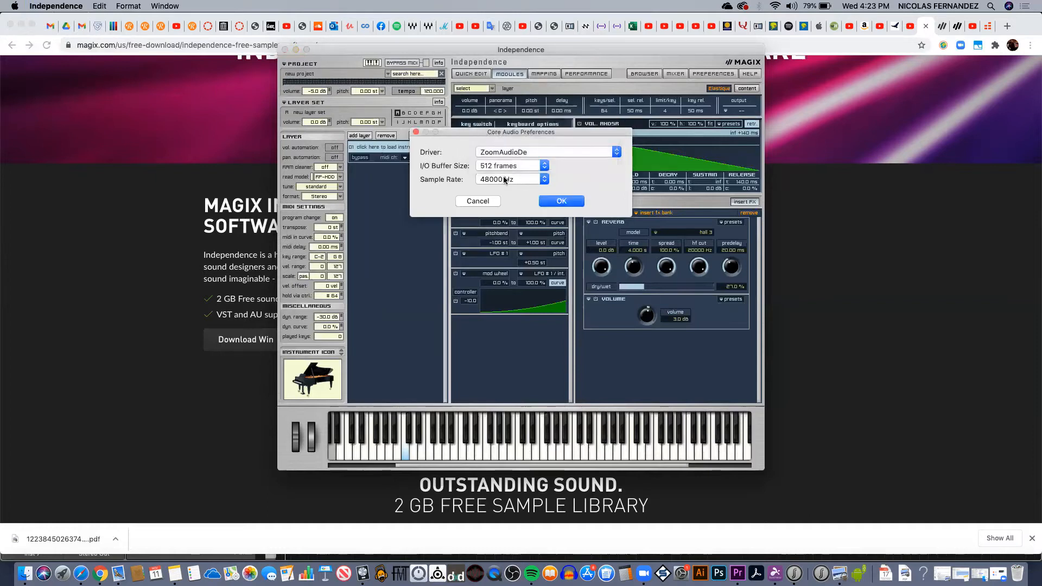
pyautogui.click(560, 203)
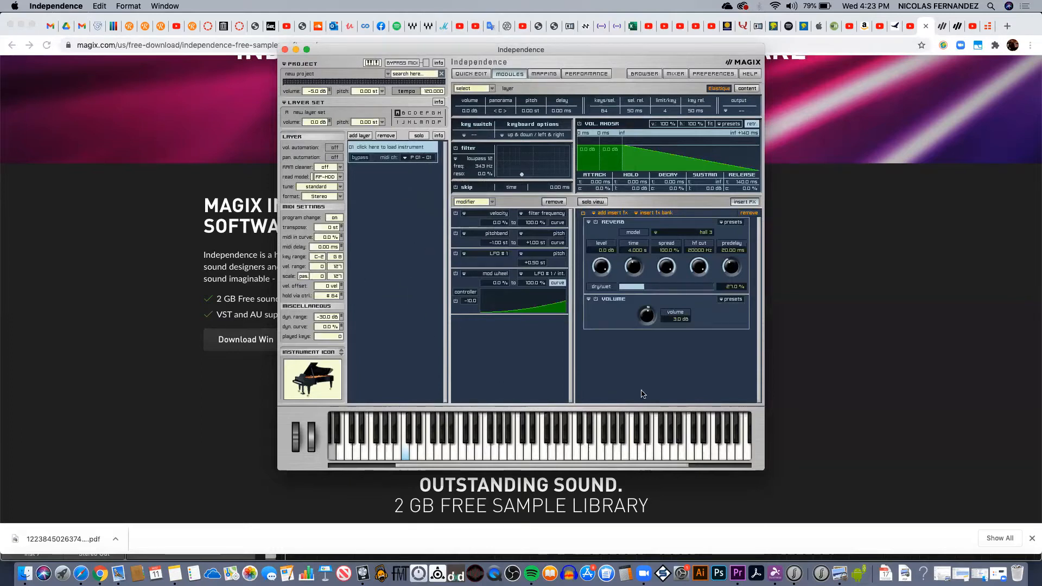
# - Set the first layer's MIDI channel to All on Port 01
pyautogui.click(406, 159)
pyautogui.moveTo(430, 168)
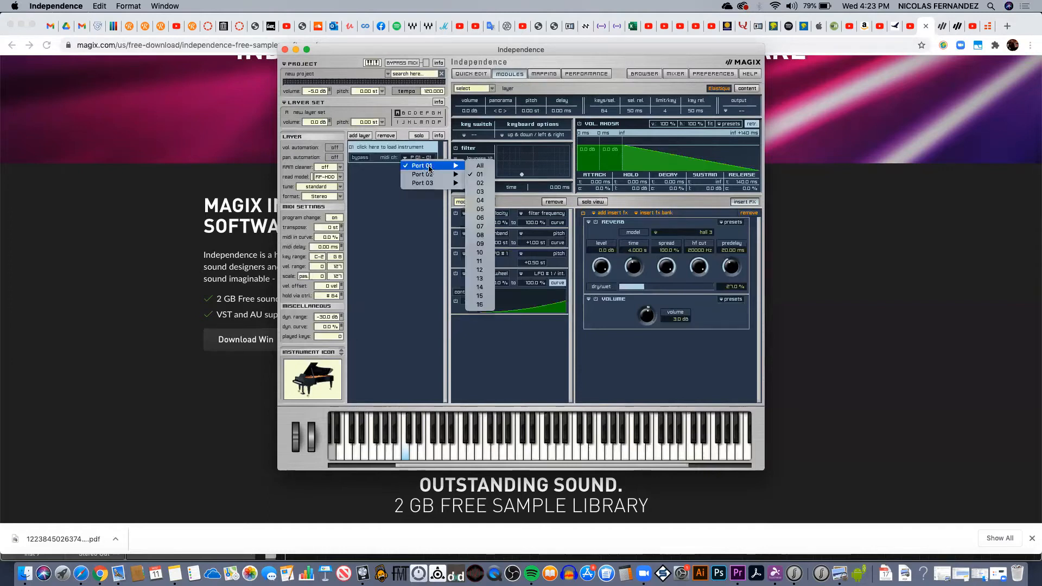
pyautogui.click(482, 167)
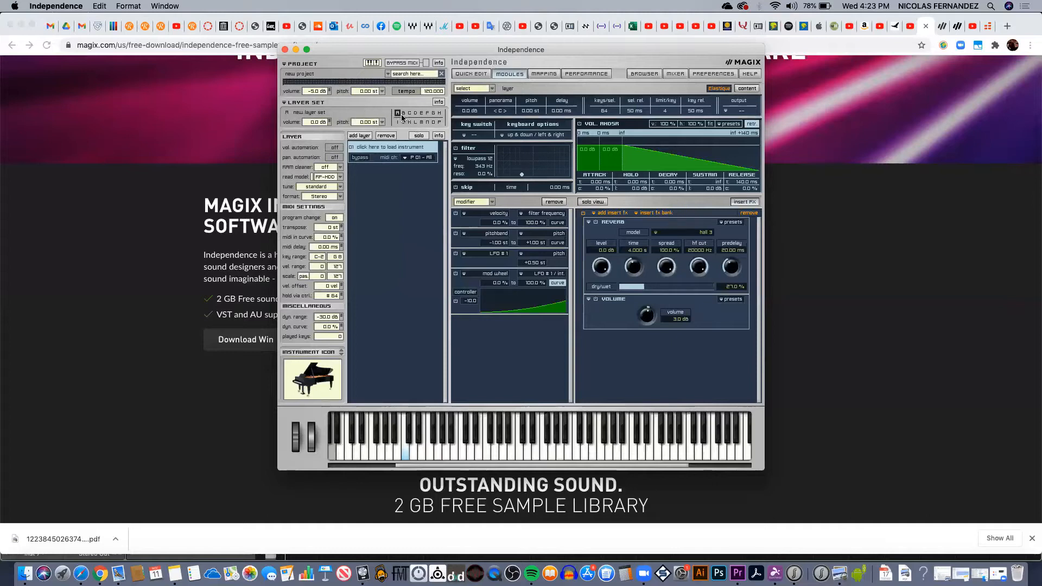
pyautogui.click(308, 116)
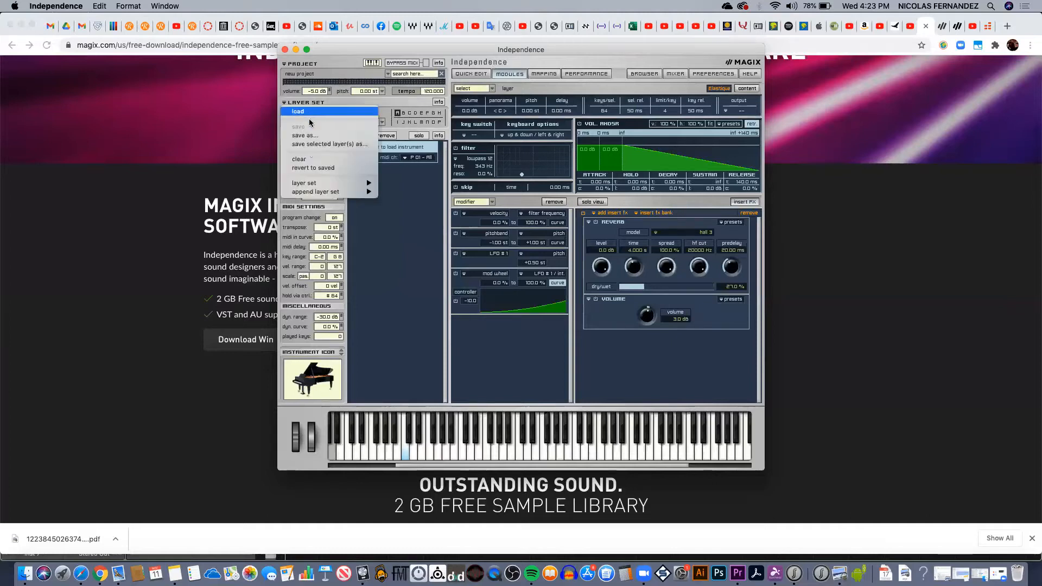
pyautogui.moveTo(320, 183)
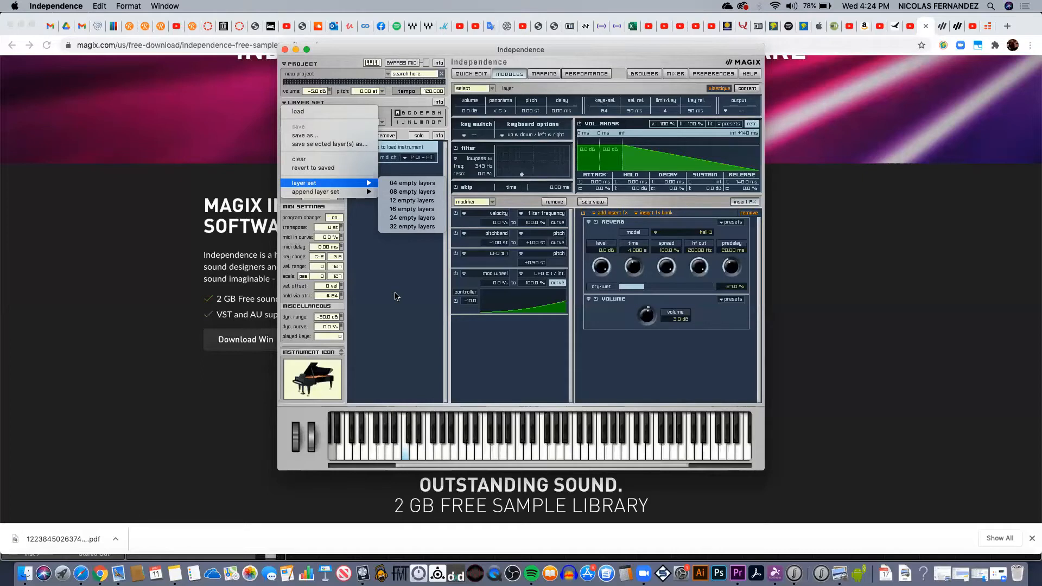
pyautogui.click(387, 284)
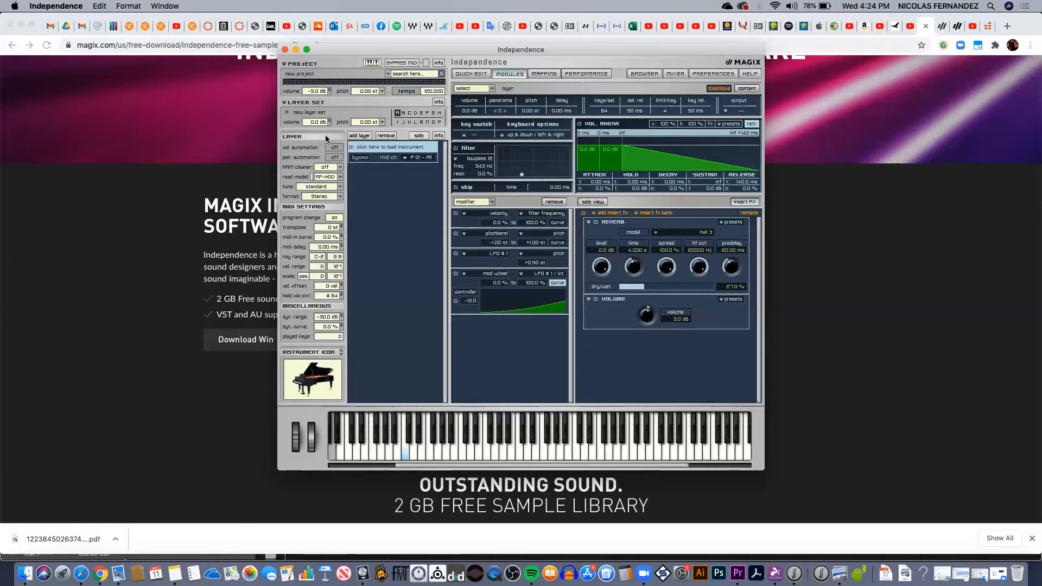
pyautogui.click(308, 113)
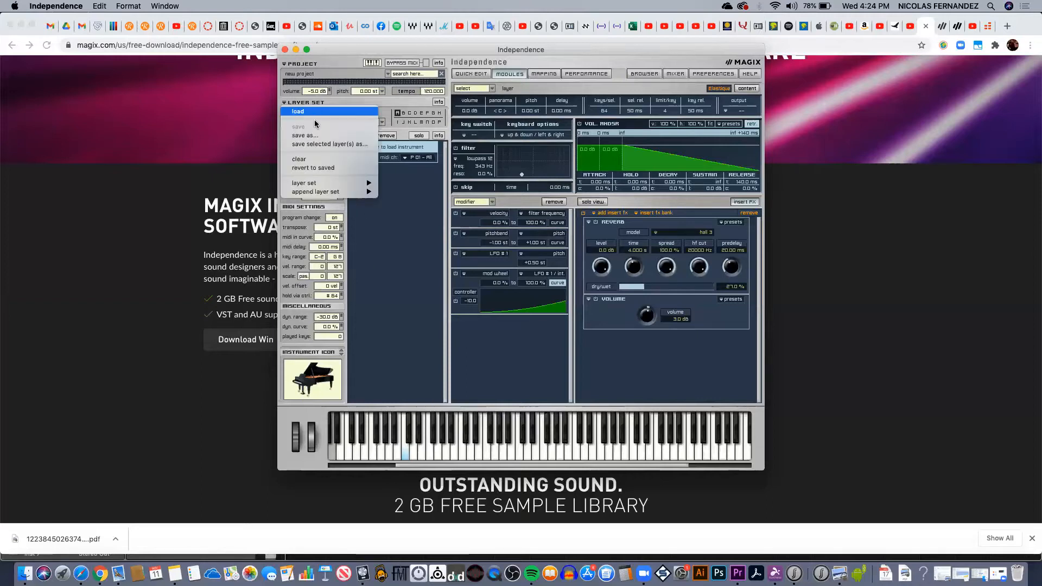
pyautogui.click(402, 224)
pyautogui.click(368, 148)
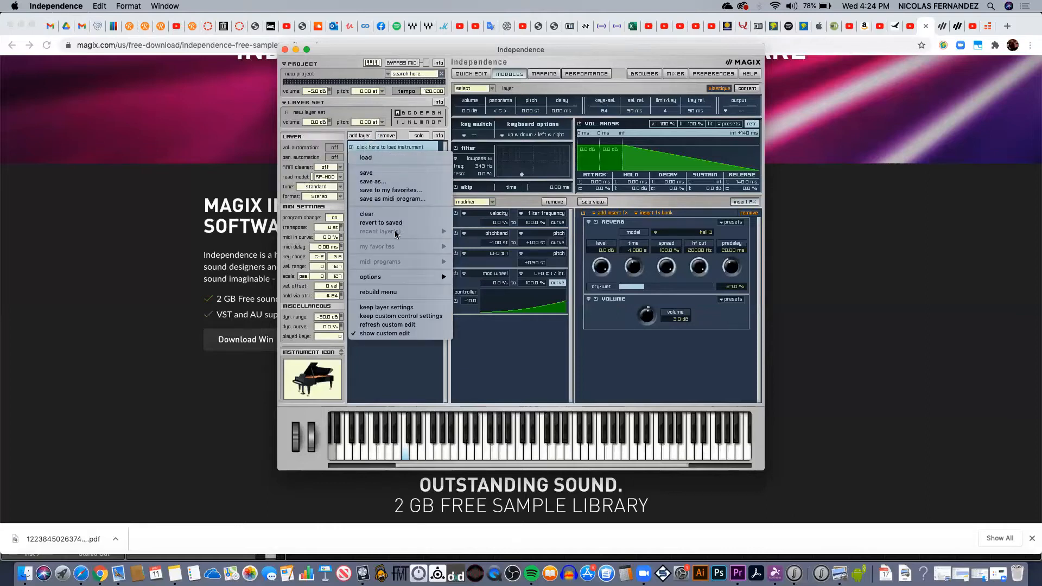
pyautogui.moveTo(396, 278)
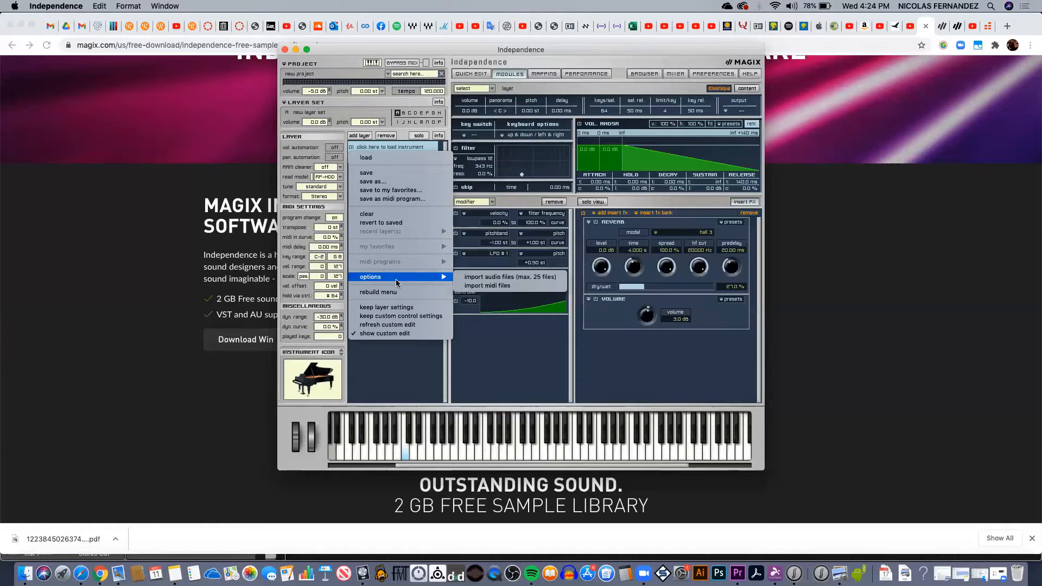
pyautogui.click(483, 279)
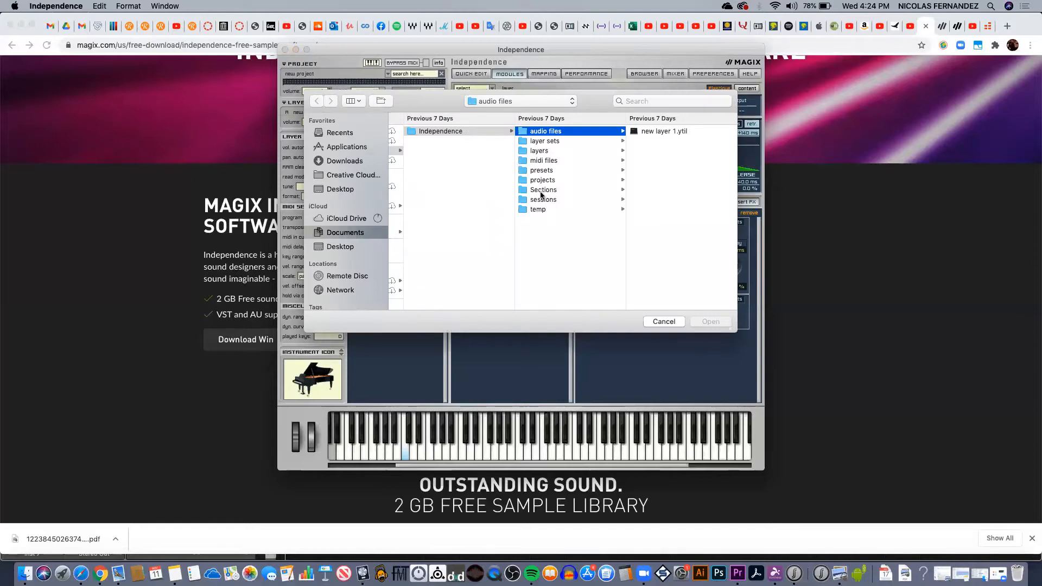
pyautogui.hscroll(-2, 455, 172)
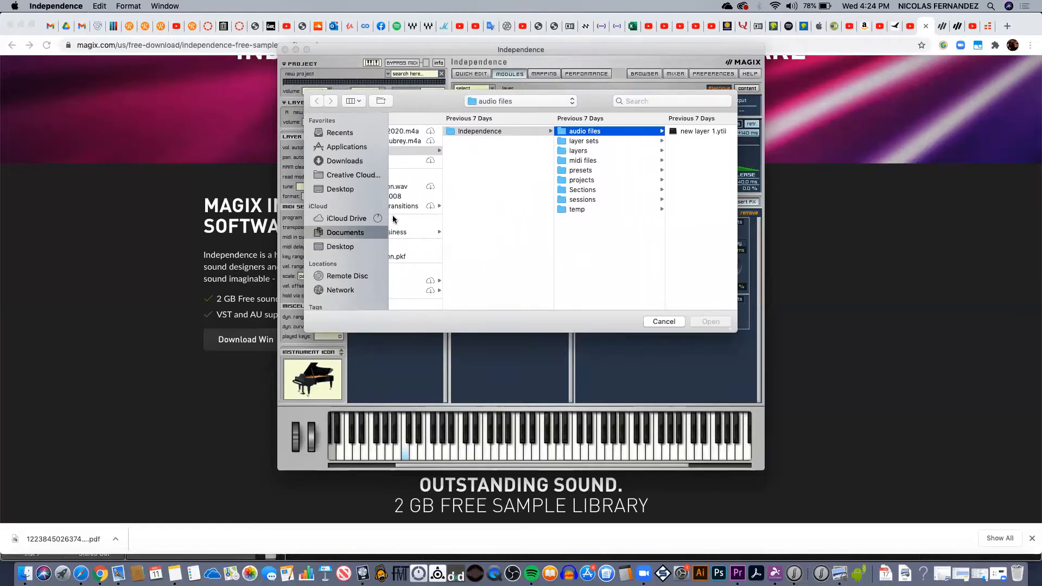
pyautogui.click(669, 320)
# - Import CREEPY MELODY 2.wav from the Sounds of Horror - Sample Pack folder in Finder into Independence as a new layer with Chromatic mapping
pyautogui.hotkey('ctrl', 'Up')
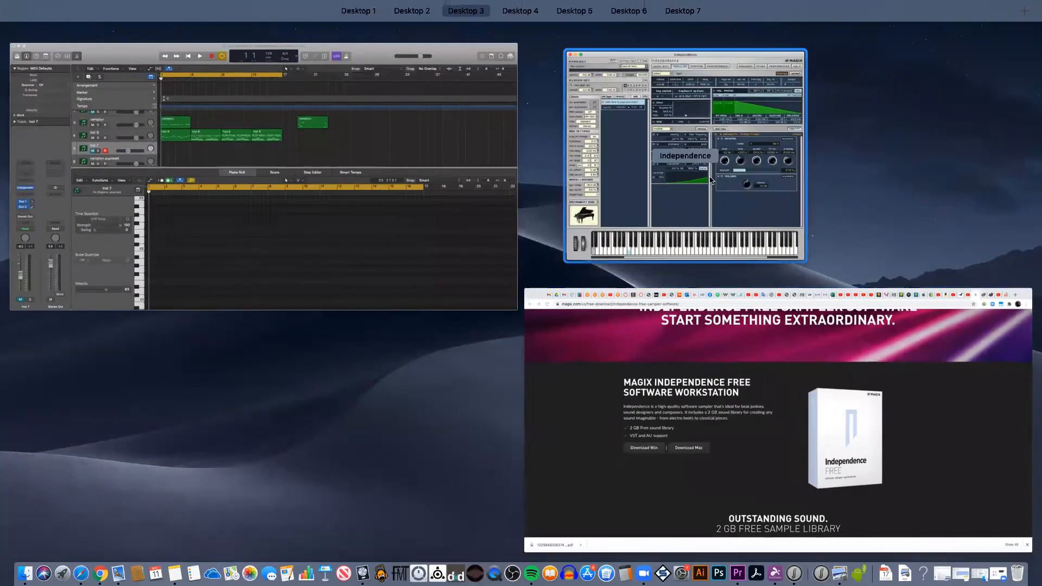
pyautogui.click(700, 212)
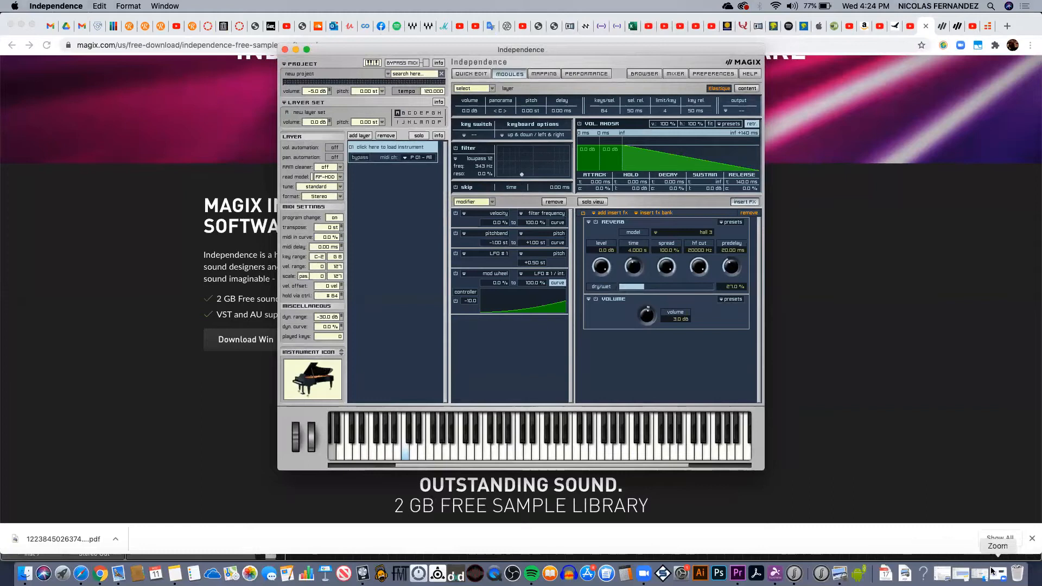
pyautogui.click(973, 571)
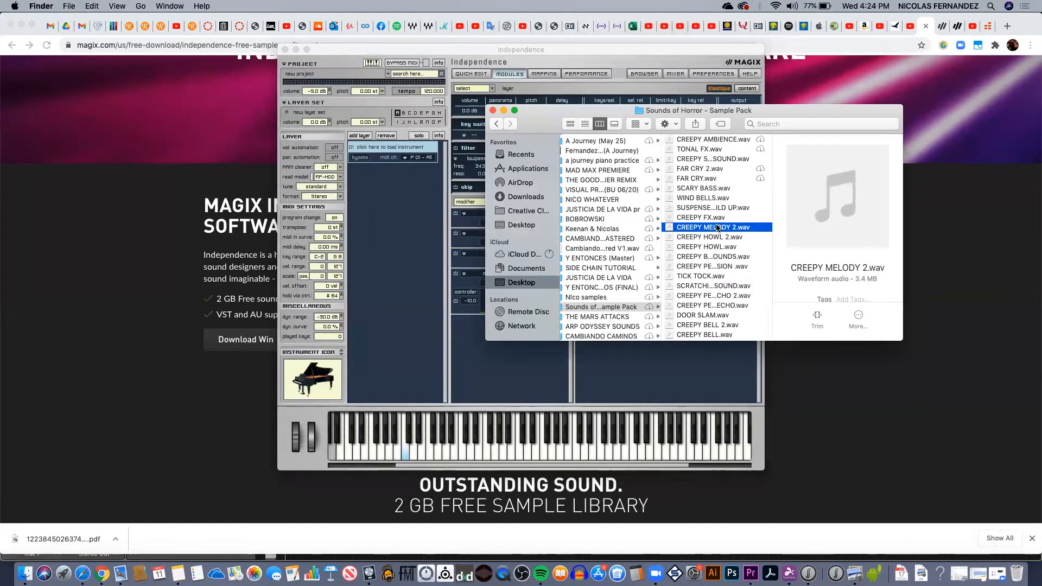
pyautogui.moveTo(717, 228); pyautogui.dragTo(414, 273)
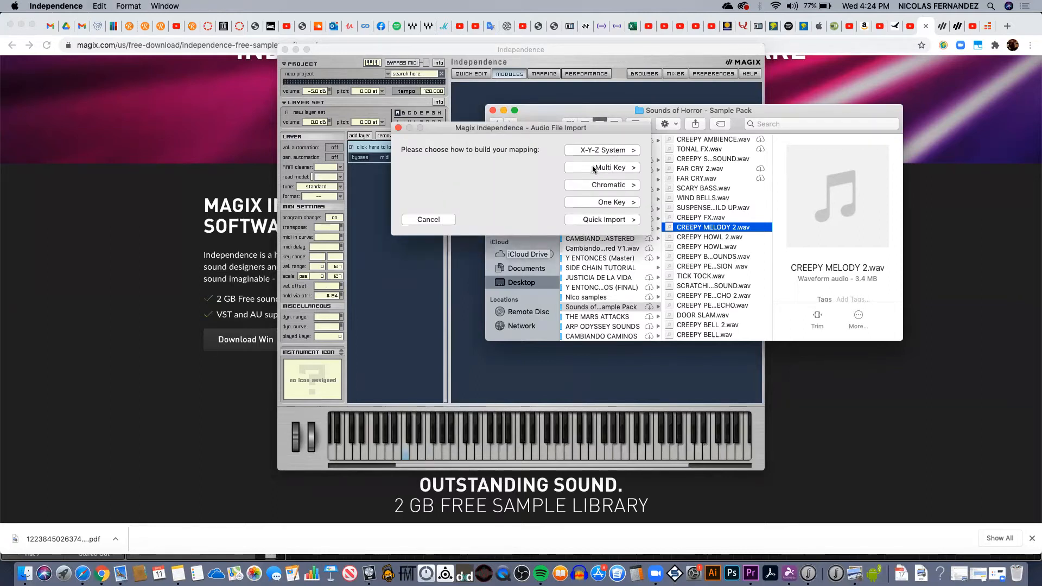
pyautogui.click(601, 186)
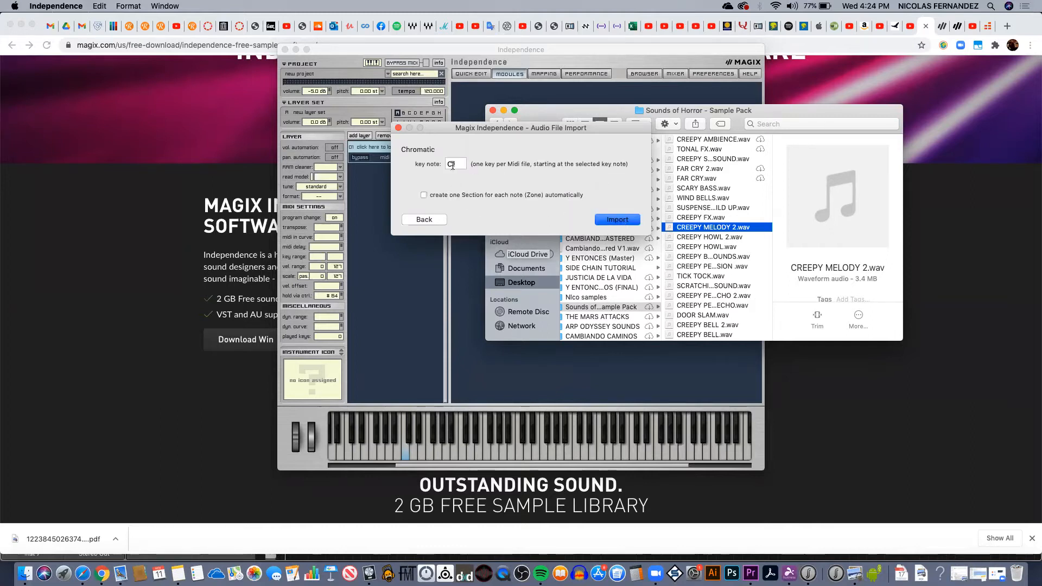
pyautogui.click(617, 219)
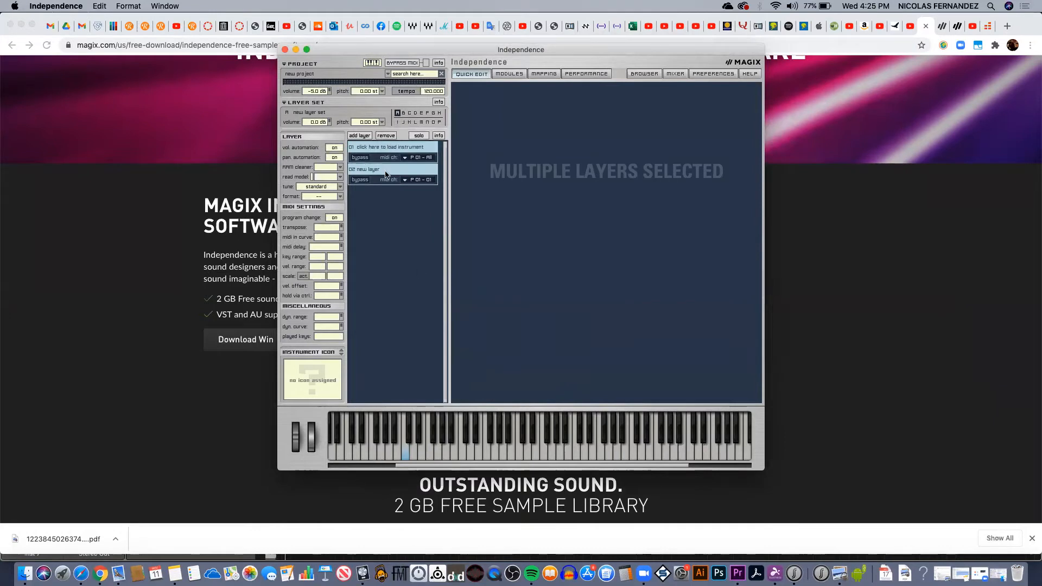
# - Remove the original instrument layer above the newly imported layer, after testing a note with it selected
pyautogui.click(373, 147)
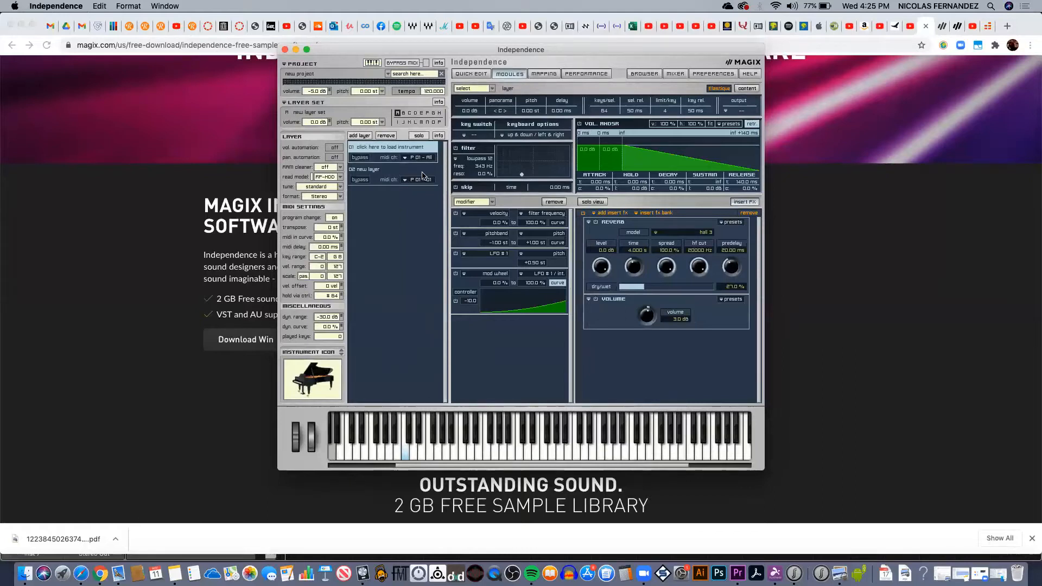
pyautogui.click(449, 454)
pyautogui.click(386, 135)
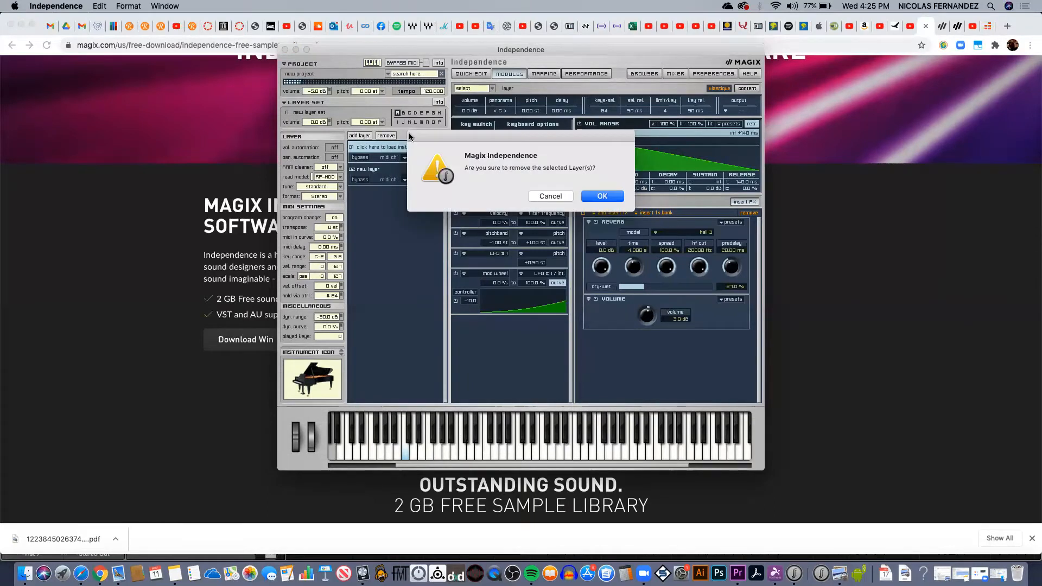
pyautogui.click(598, 199)
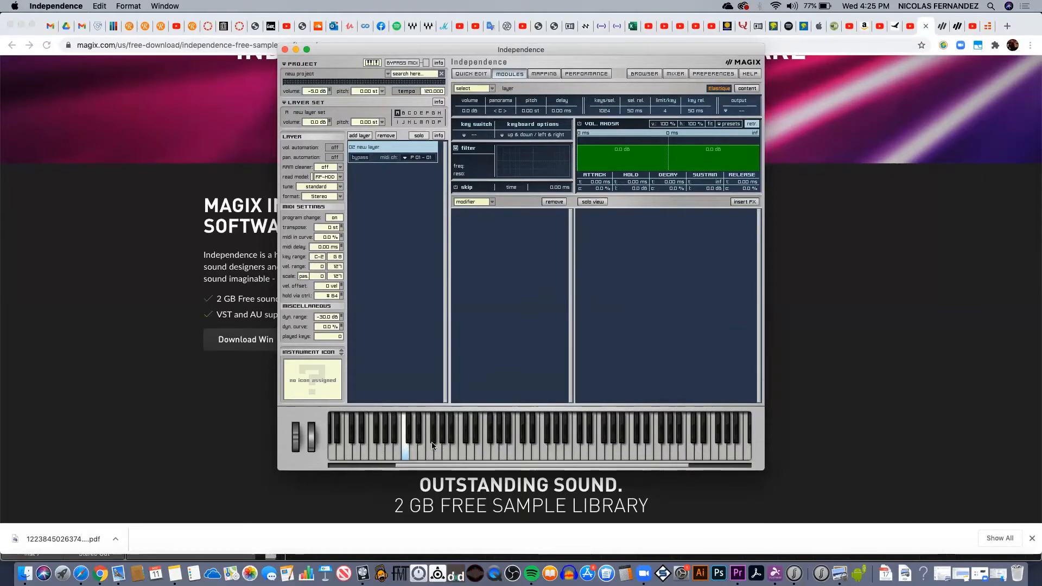
# - Play the imported sample's assigned key on the virtual keyboard and display the layer's key mapping
pyautogui.click(405, 454)
pyautogui.click(405, 454)
pyautogui.click(545, 74)
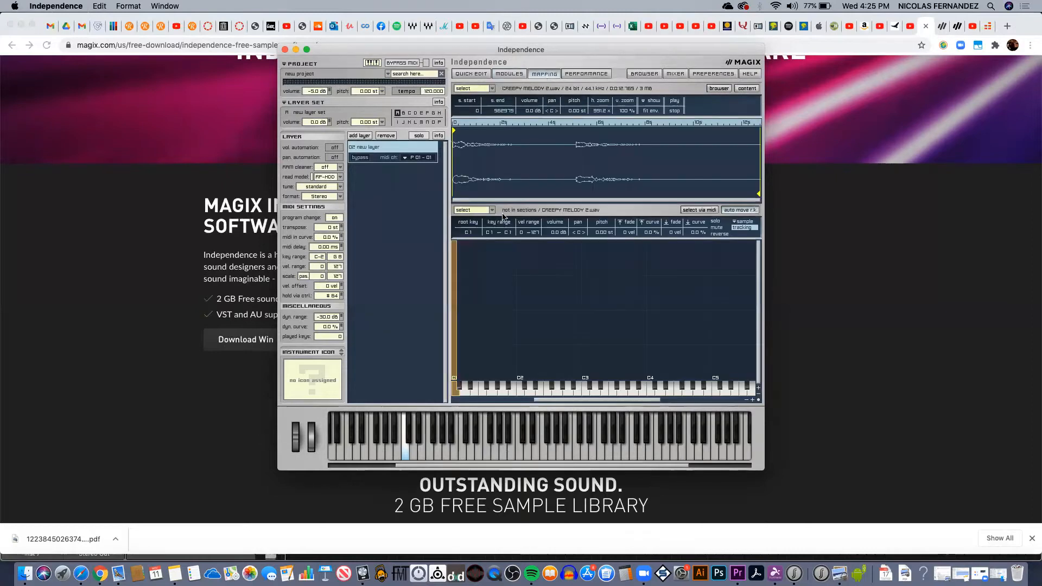
# - Duplicate the sample's C1 zone to C2 in the key mapping and play both keys
pyautogui.click(453, 356)
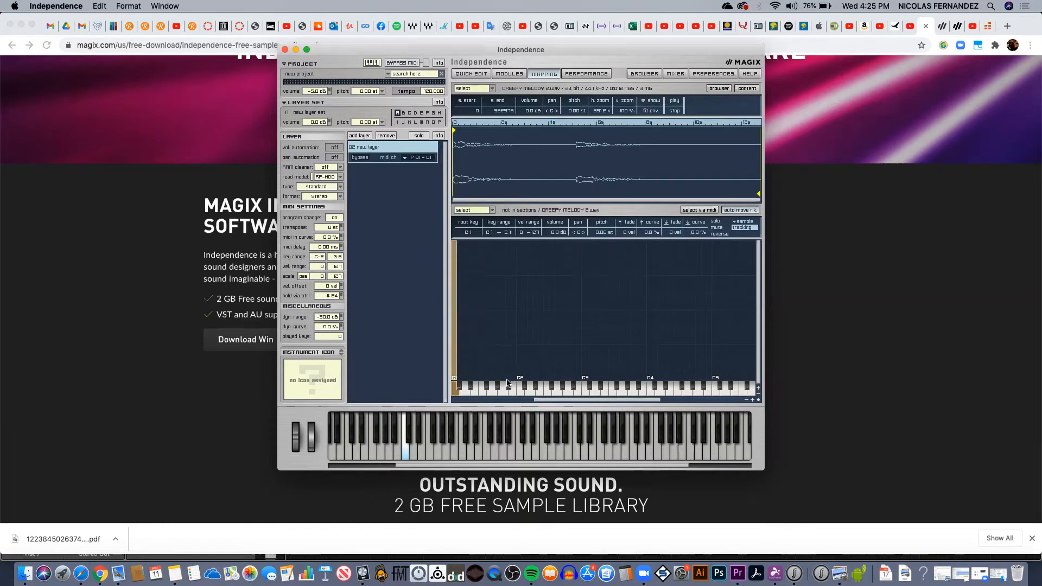
pyautogui.moveTo(455, 363); pyautogui.dragTo(520, 364)
pyautogui.click(483, 359)
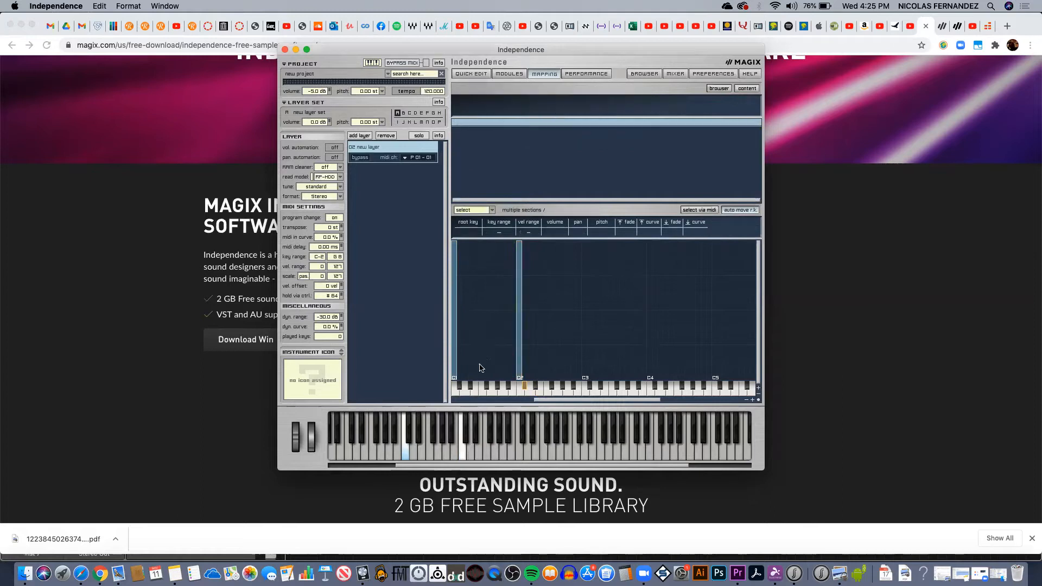
pyautogui.click(405, 454)
pyautogui.click(406, 454)
pyautogui.click(463, 454)
# - Delete the duplicated sample zone at C2 from the key mapping
pyautogui.click(518, 357)
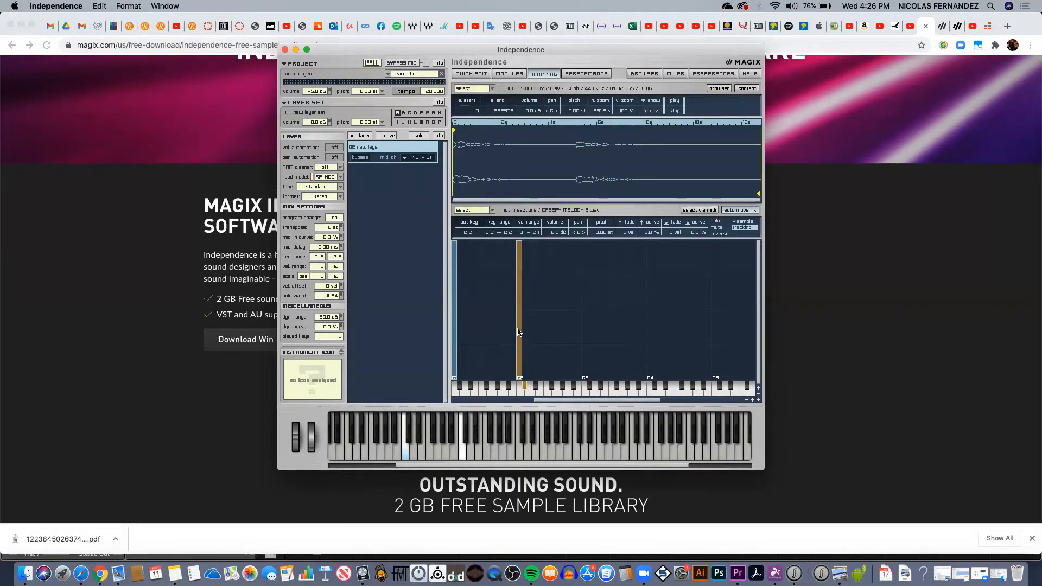
pyautogui.rightClick(518, 331)
pyautogui.click(538, 359)
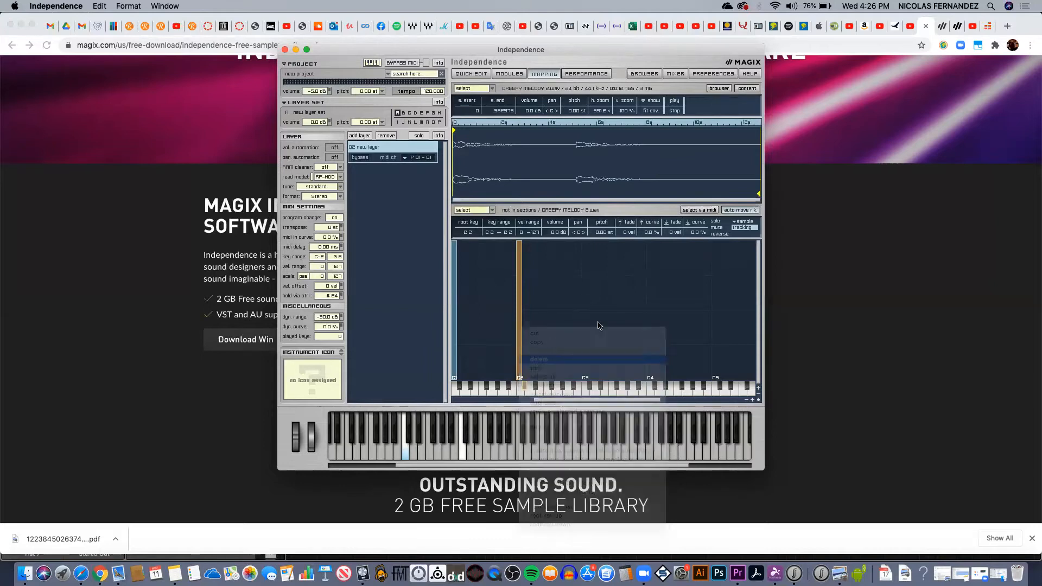
pyautogui.click(602, 196)
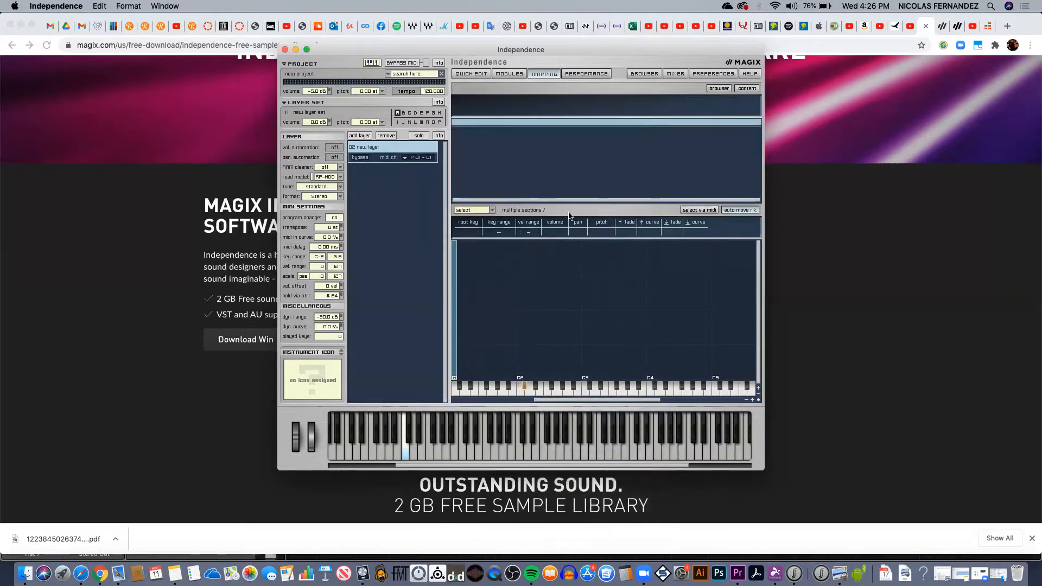
# - Trim the C1 zone's sample end to about 224118, just before the second phrase, and extend its key range to C1–C2
pyautogui.click(455, 329)
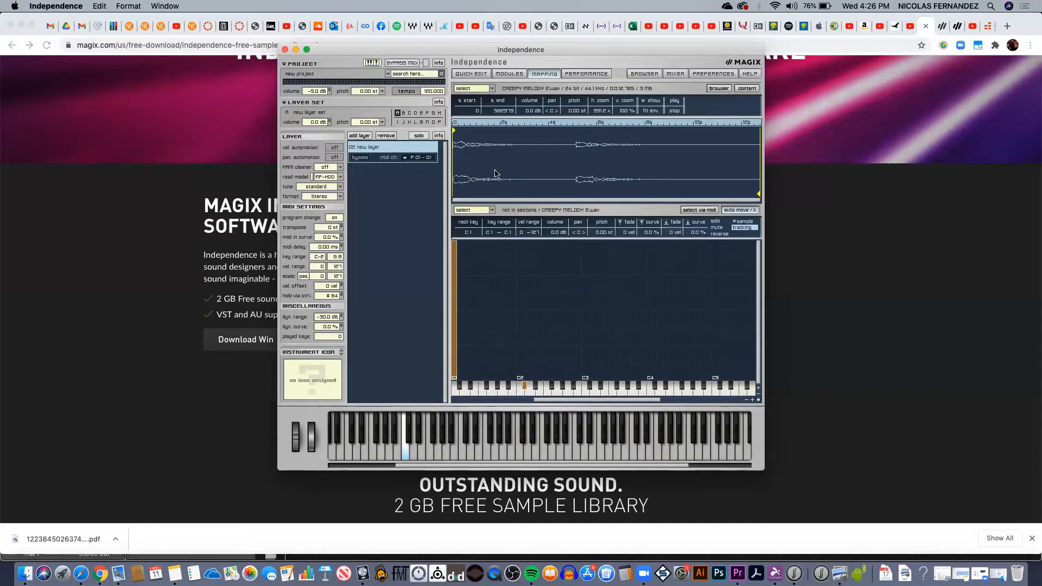
pyautogui.click(402, 448)
pyautogui.moveTo(758, 193)
pyautogui.mouseDown()
pyautogui.moveTo(510, 194)
pyautogui.moveTo(576, 191)
pyautogui.mouseUp()
pyautogui.moveTo(601, 111)
pyautogui.mouseDown()
pyautogui.moveTo(621, 188)
pyautogui.moveTo(619, 160)
pyautogui.mouseUp()
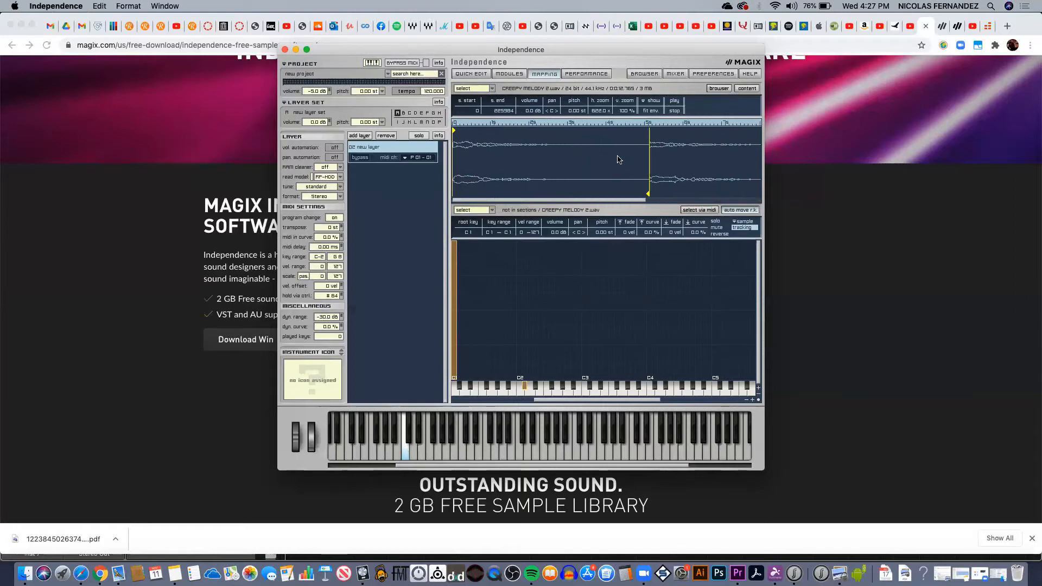
pyautogui.moveTo(649, 193); pyautogui.dragTo(647, 195)
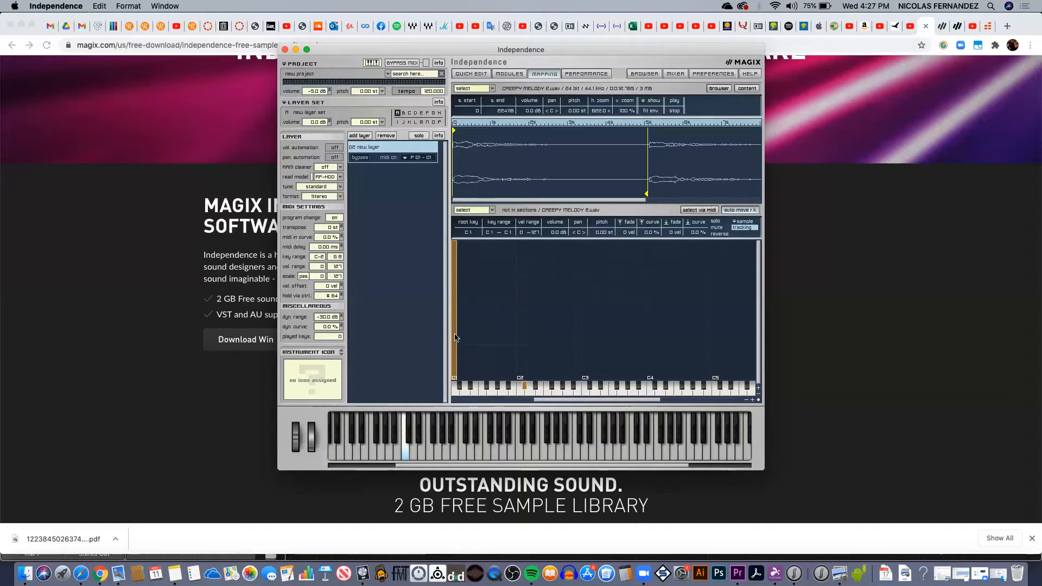
pyautogui.moveTo(457, 334); pyautogui.dragTo(520, 335)
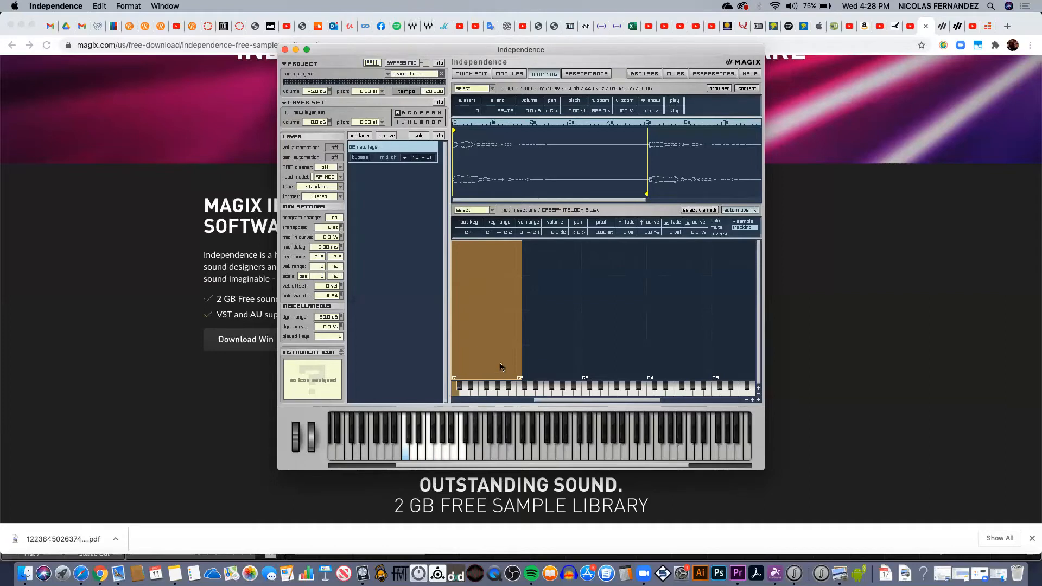
# - Try reverse playback on the zone by enabling it, playing a key, and disabling it again
pyautogui.click(743, 222)
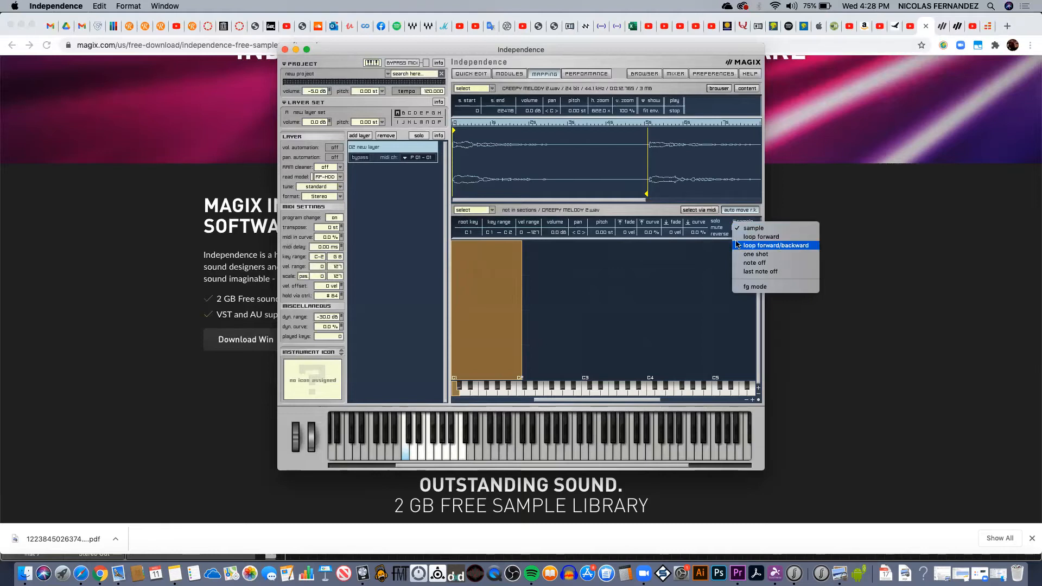
pyautogui.click(721, 258)
pyautogui.click(720, 234)
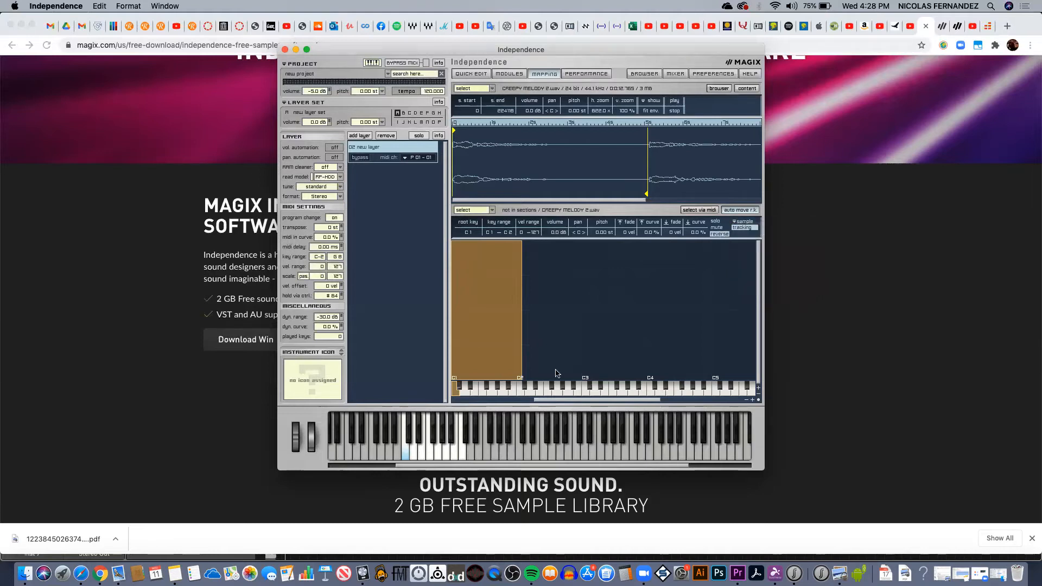
pyautogui.click(441, 453)
pyautogui.doubleClick(721, 235)
# - Set the zone's playback mode to one shot and audition several keys between C1 and C2
pyautogui.click(743, 222)
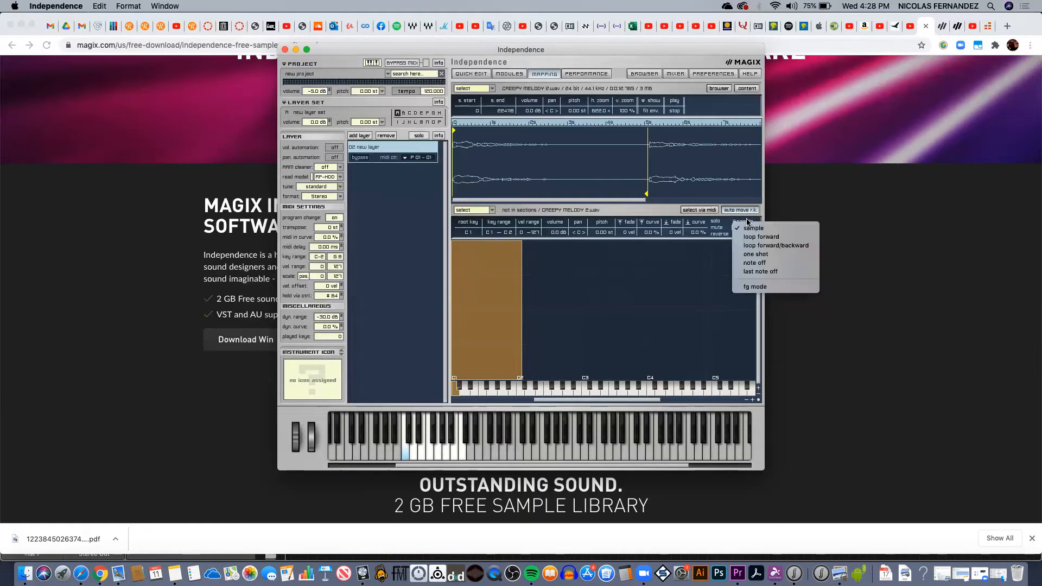
pyautogui.click(757, 255)
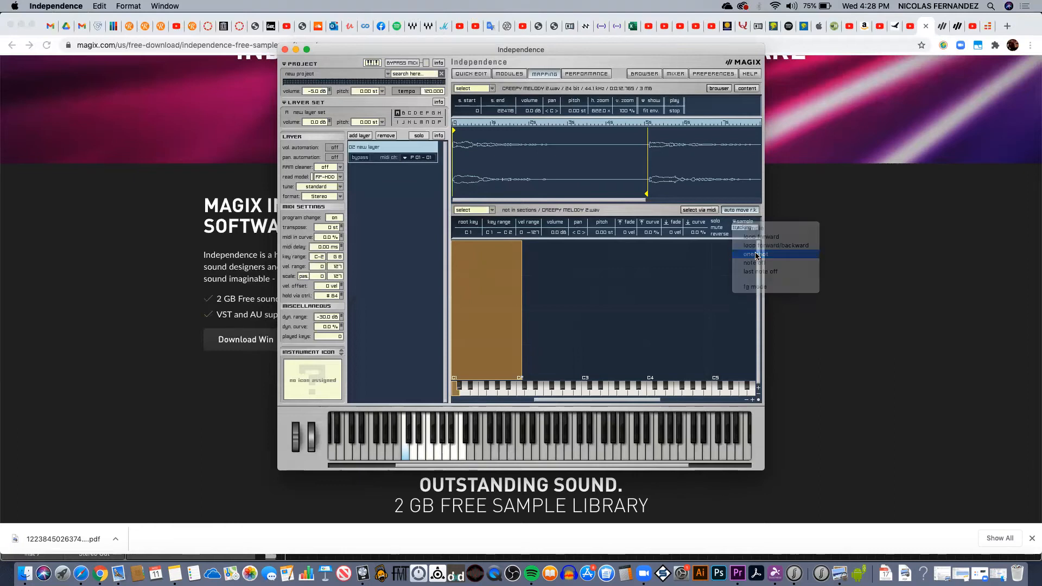
pyautogui.click(422, 456)
pyautogui.click(447, 454)
pyautogui.click(405, 454)
pyautogui.click(416, 454)
pyautogui.click(432, 456)
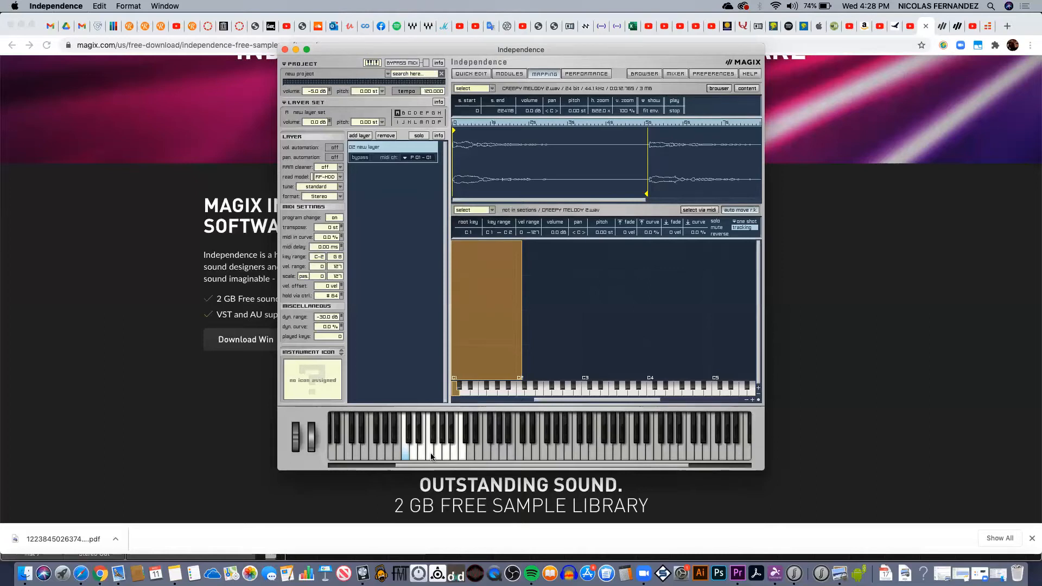
pyautogui.click(432, 456)
pyautogui.click(440, 456)
# - Turn off tracking for the zone and play several of its keys to compare their pitch
pyautogui.click(742, 229)
pyautogui.click(406, 453)
pyautogui.click(429, 455)
pyautogui.click(437, 456)
pyautogui.click(448, 456)
pyautogui.click(457, 457)
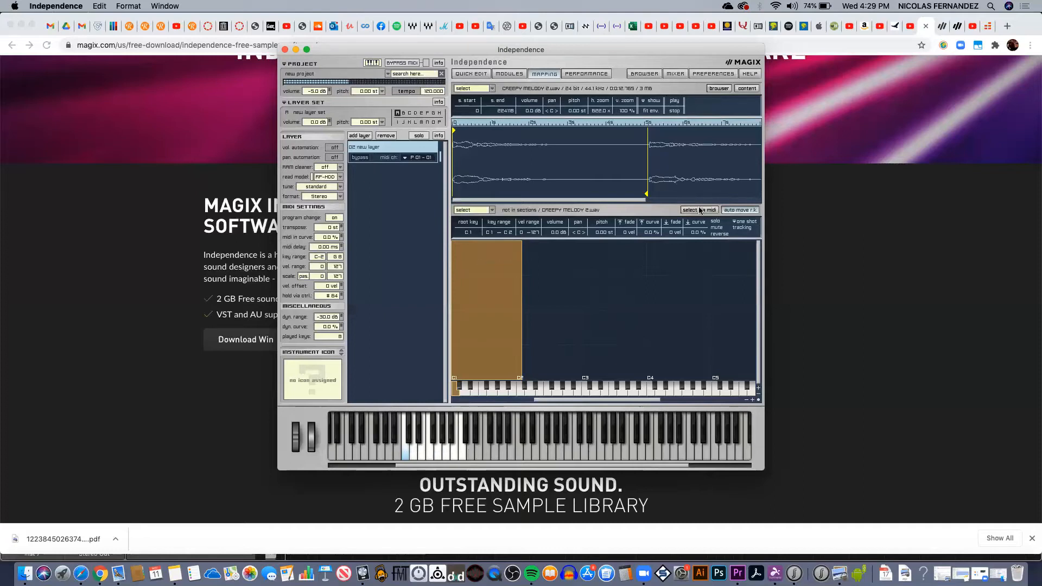
# - Return the zone's playback mode to sample, audition a few keys, and turn tracking back on
pyautogui.click(747, 223)
pyautogui.click(751, 228)
pyautogui.click(436, 453)
pyautogui.click(444, 453)
pyautogui.click(460, 454)
pyautogui.click(741, 227)
# - Set the playback mode to loop forward and move the loop start to about 55980
pyautogui.click(744, 222)
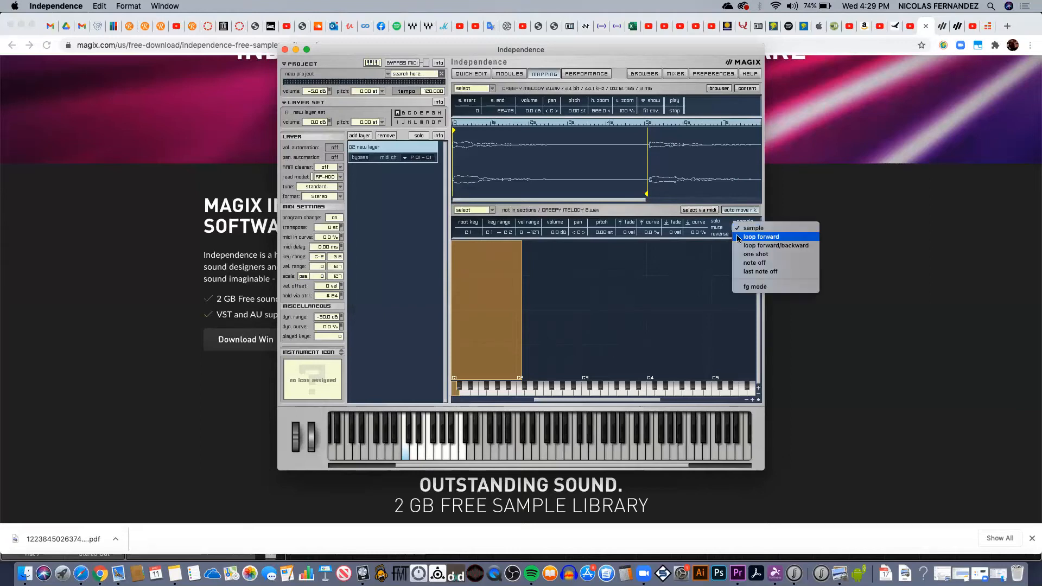
pyautogui.click(749, 238)
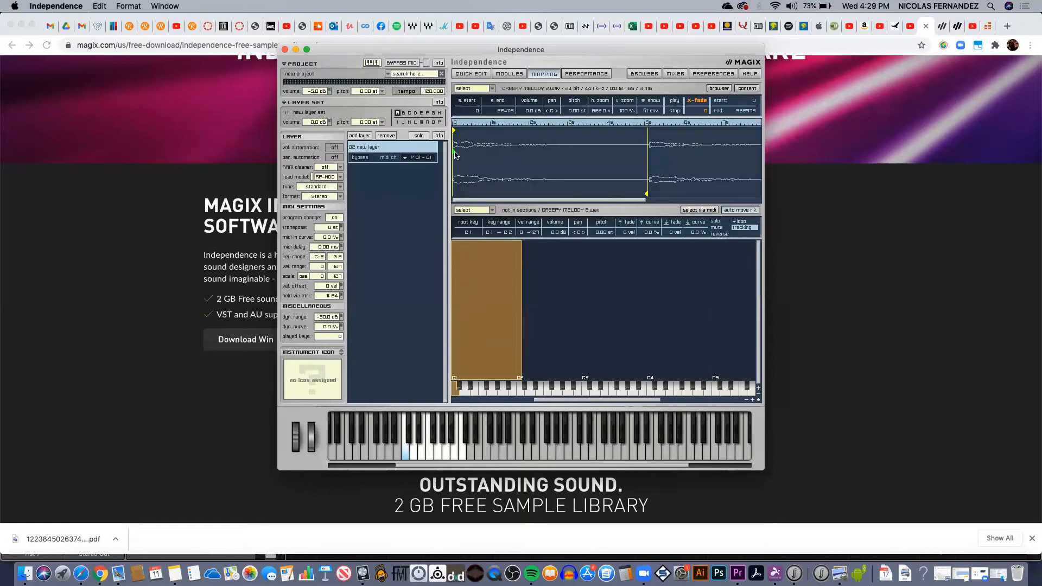
pyautogui.moveTo(454, 153); pyautogui.dragTo(505, 154)
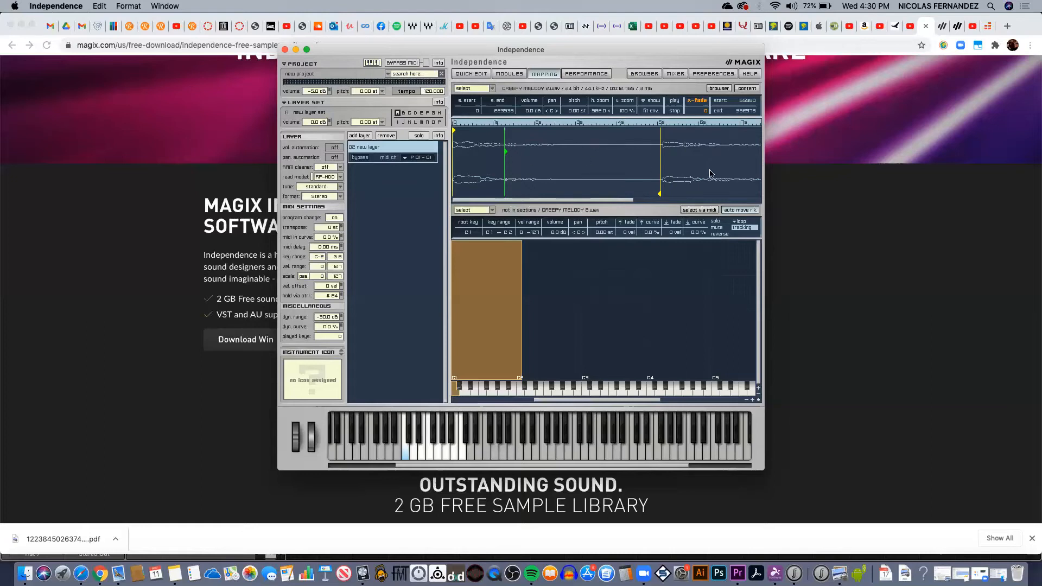
# - Move the loop end to about 84249 and the sample start to about 55505, and audition the loop
pyautogui.click(599, 110)
pyautogui.moveTo(599, 142); pyautogui.dragTo(617, 7)
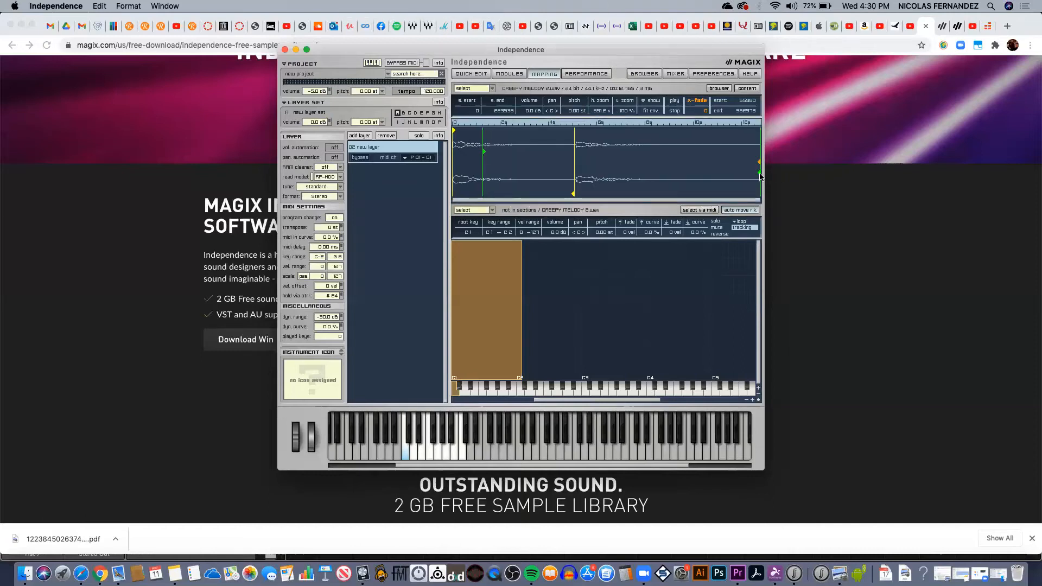
pyautogui.moveTo(761, 174); pyautogui.dragTo(498, 169)
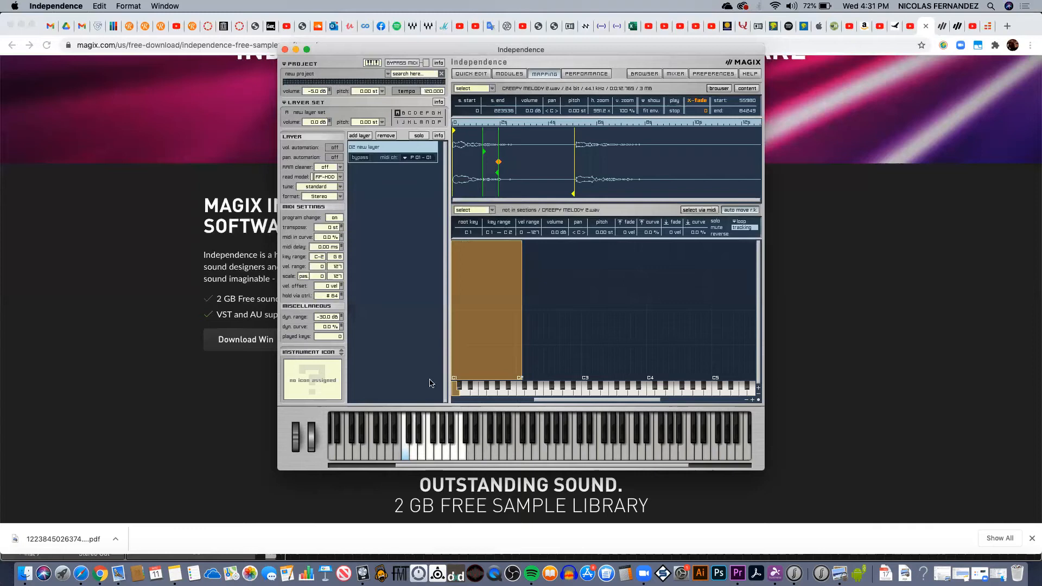
pyautogui.moveTo(454, 130); pyautogui.dragTo(484, 131)
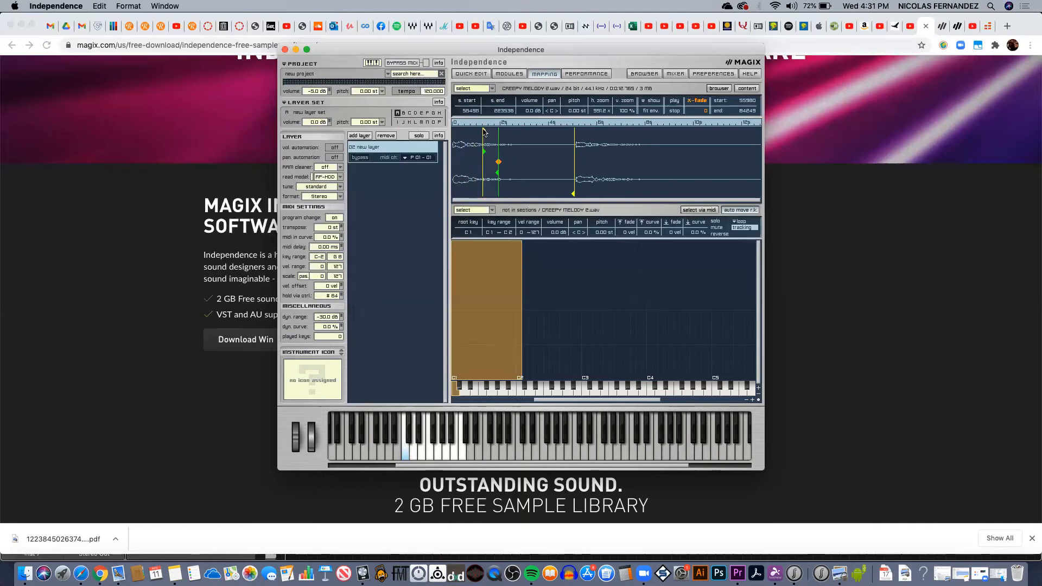
pyautogui.click(435, 457)
# - Switch the playback mode to loop forward/backward and play a key to hear it
pyautogui.click(741, 223)
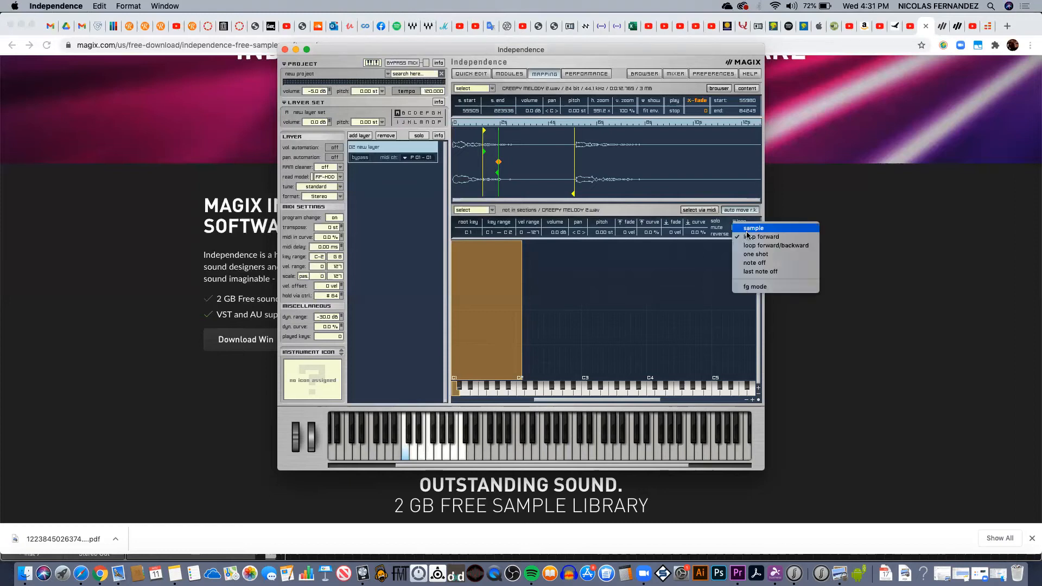
pyautogui.click(769, 246)
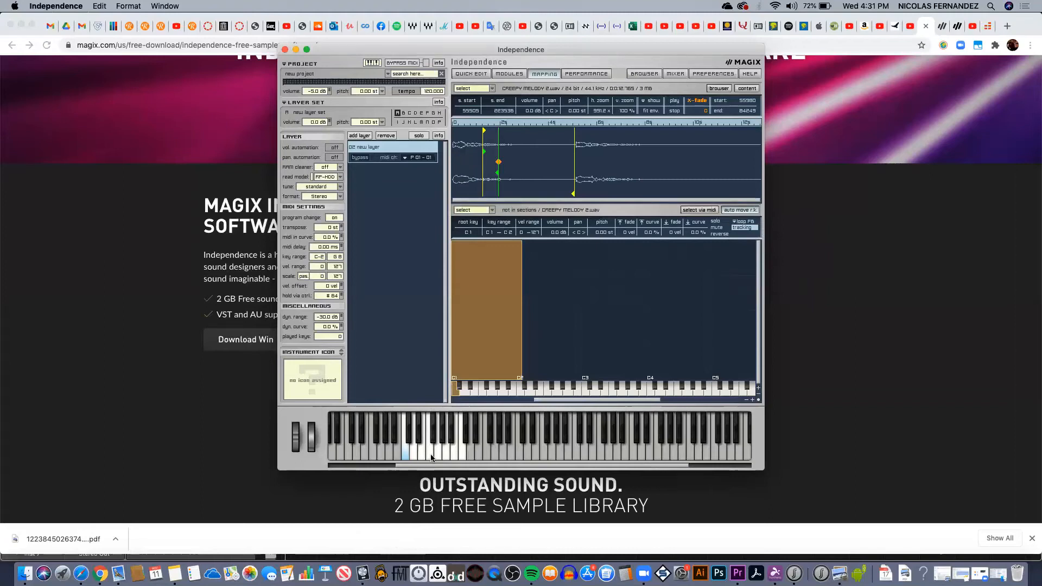
pyautogui.click(431, 457)
# - Switch the playback mode to last note off and audition it with repeated notes on two keys
pyautogui.click(743, 222)
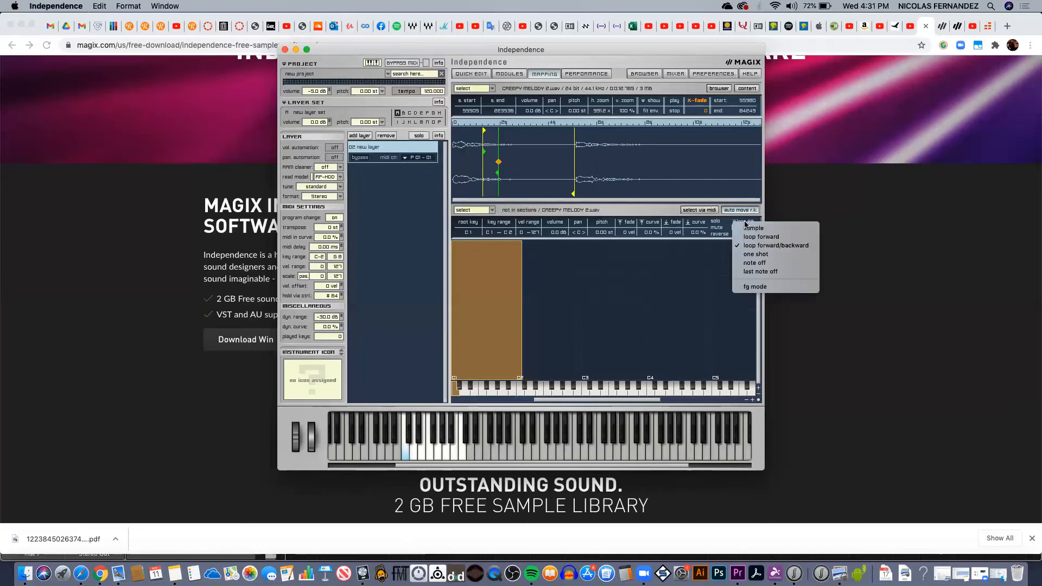
pyautogui.click(755, 272)
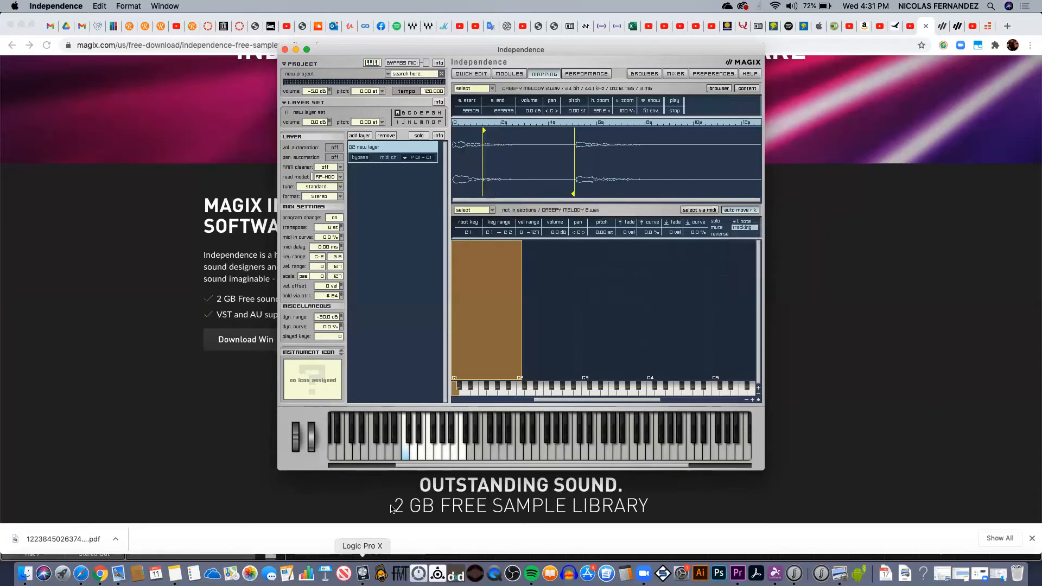
pyautogui.click(431, 455)
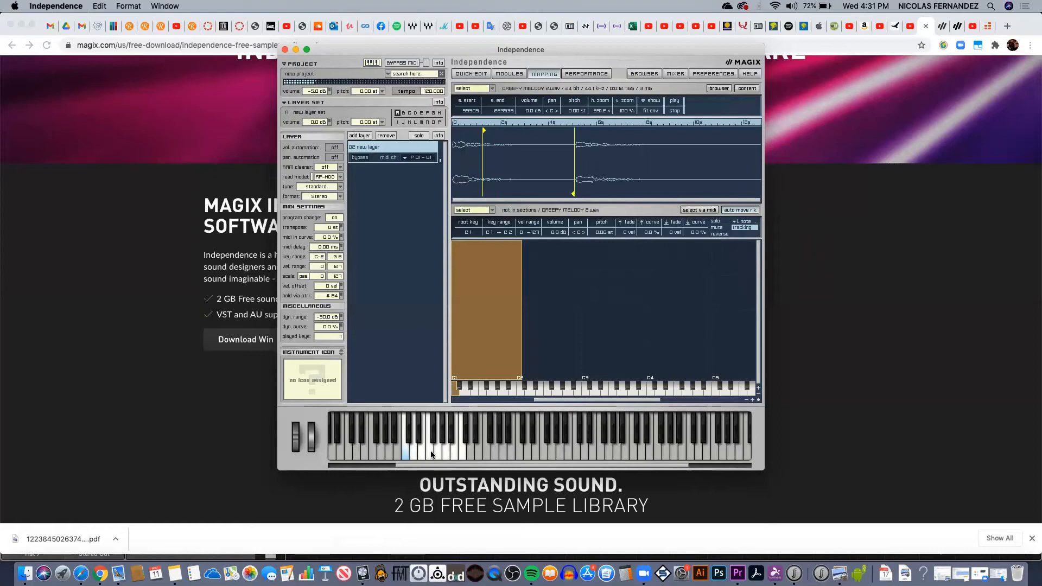
pyautogui.click(432, 455)
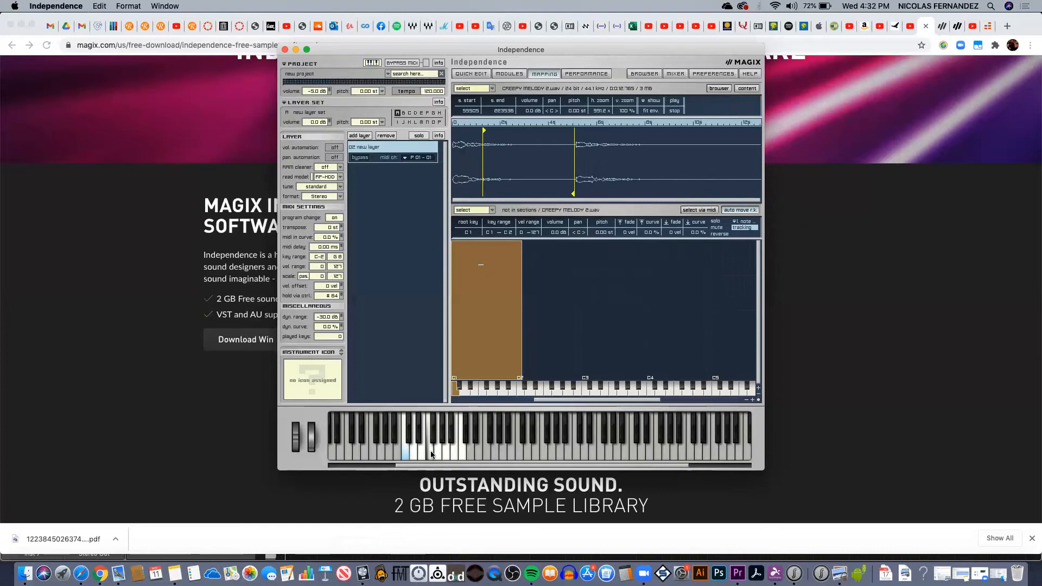
pyautogui.click(431, 454)
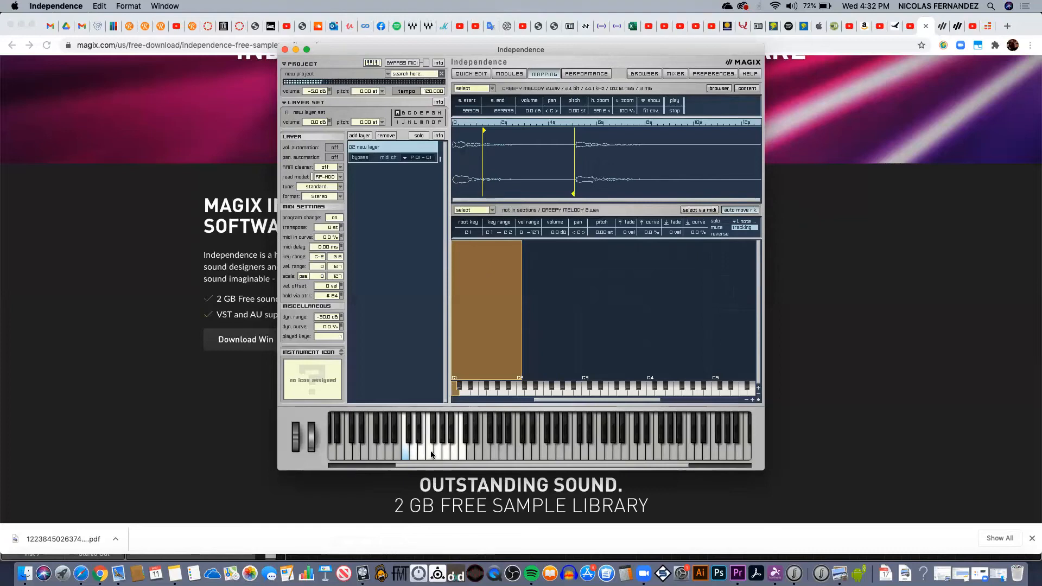
pyautogui.click(431, 454)
pyautogui.click(447, 459)
pyautogui.click(447, 458)
# - Set the zone's playback mode back to sample, and audition a key with the layer's modules displayed
pyautogui.click(748, 222)
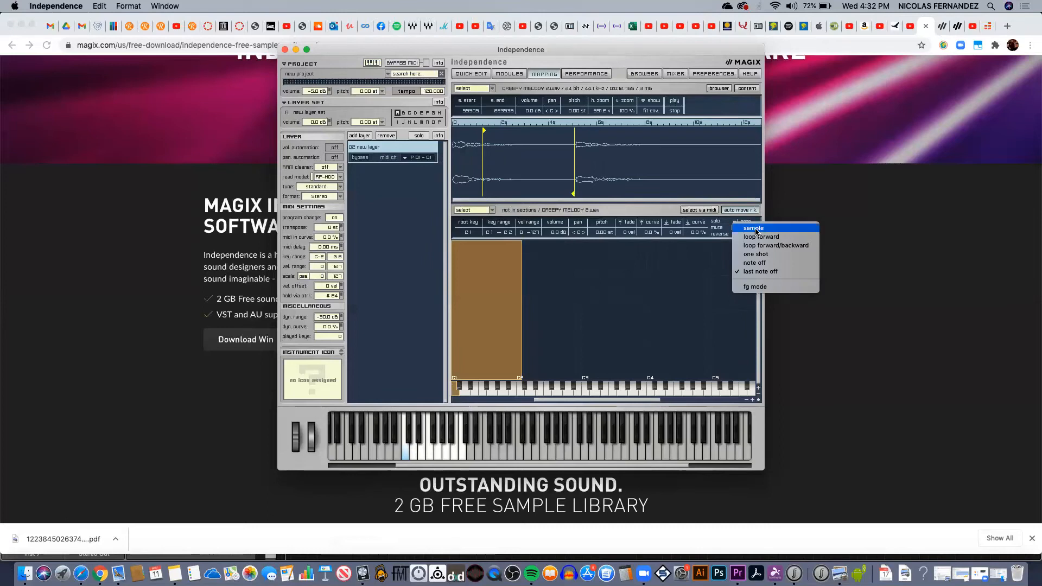
pyautogui.click(756, 228)
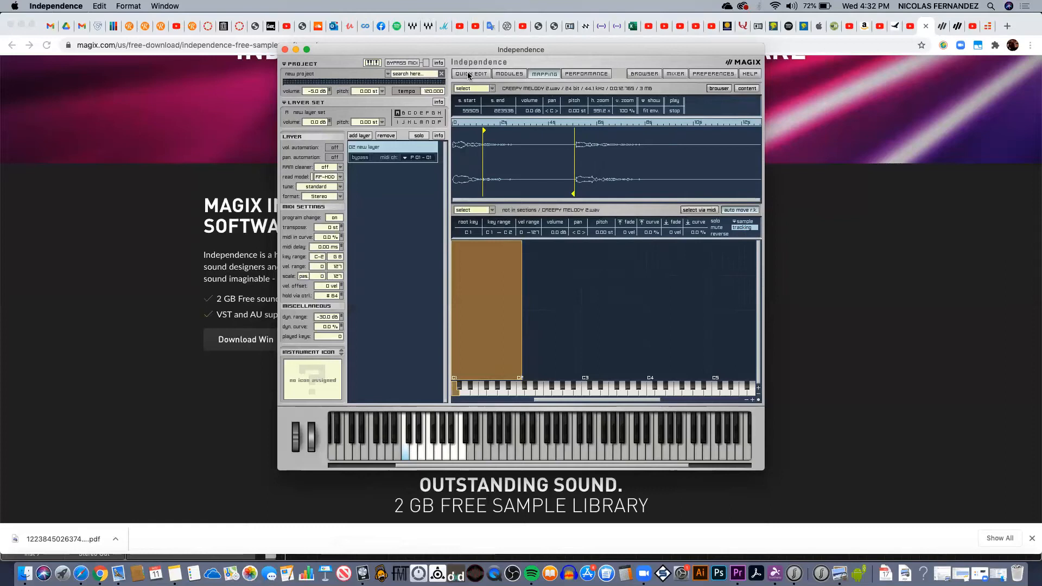
pyautogui.click(510, 74)
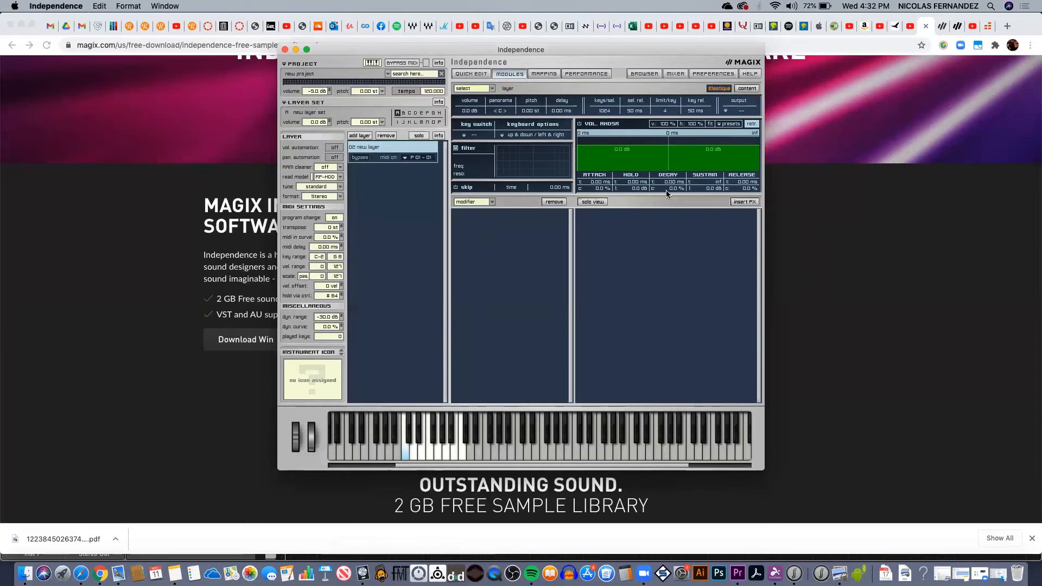
pyautogui.click(429, 456)
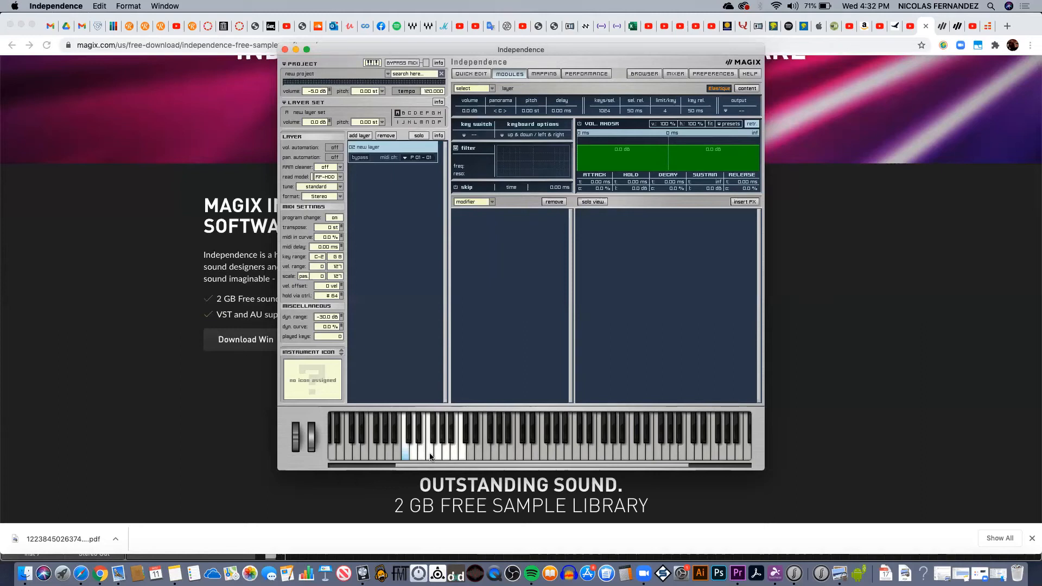
pyautogui.click(429, 456)
# - Set the volume AHDSR envelope's attack to about 65 ms and release to about 66 ms, auditioning keys with the new settings
pyautogui.moveTo(598, 183); pyautogui.dragTo(615, 141)
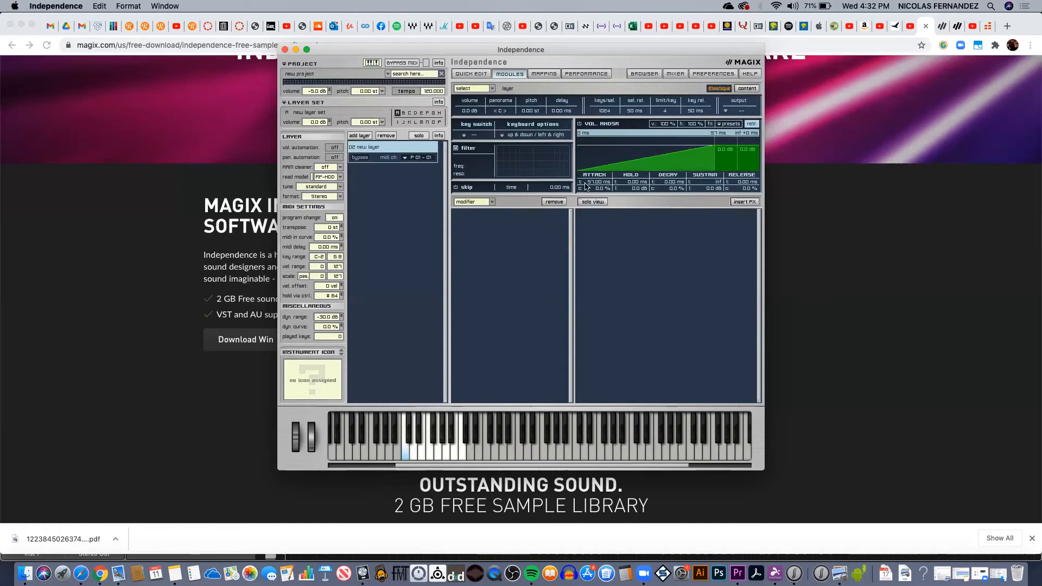
pyautogui.click(428, 457)
pyautogui.click(429, 457)
pyautogui.moveTo(599, 180)
pyautogui.mouseDown()
pyautogui.moveTo(600, 189)
pyautogui.moveTo(601, 165)
pyautogui.moveTo(608, 173)
pyautogui.mouseUp()
pyautogui.moveTo(747, 182); pyautogui.dragTo(747, 129)
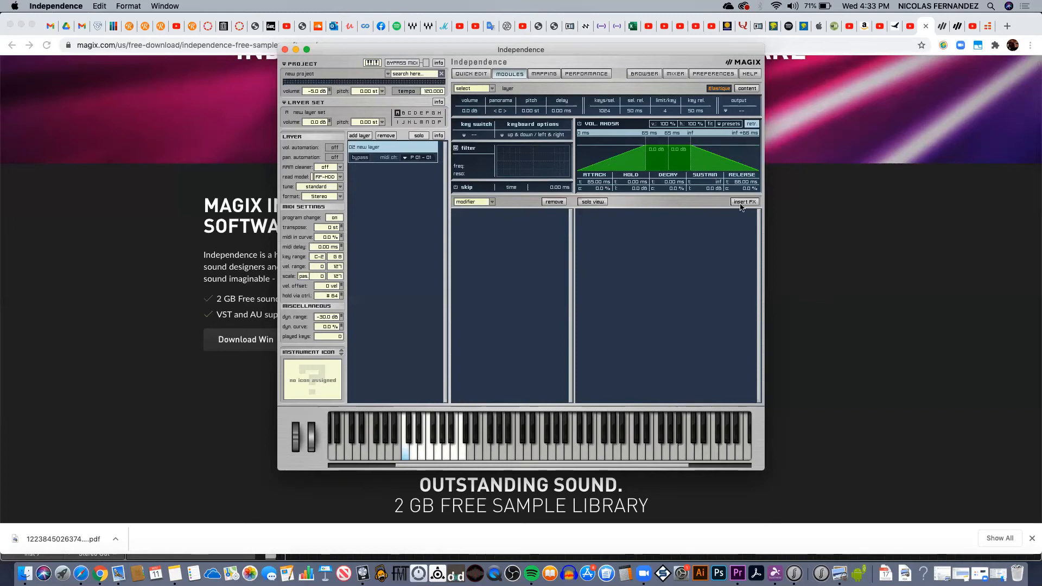
pyautogui.click(445, 457)
pyautogui.click(446, 458)
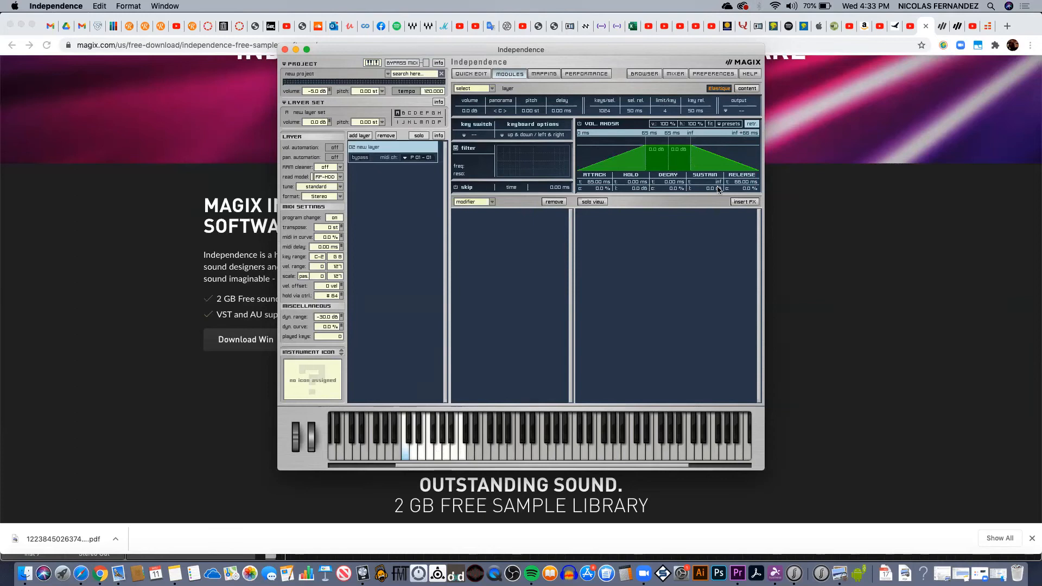
# - Add a ring modulator insert effect to the layer and audition it on the keyboard
pyautogui.click(744, 203)
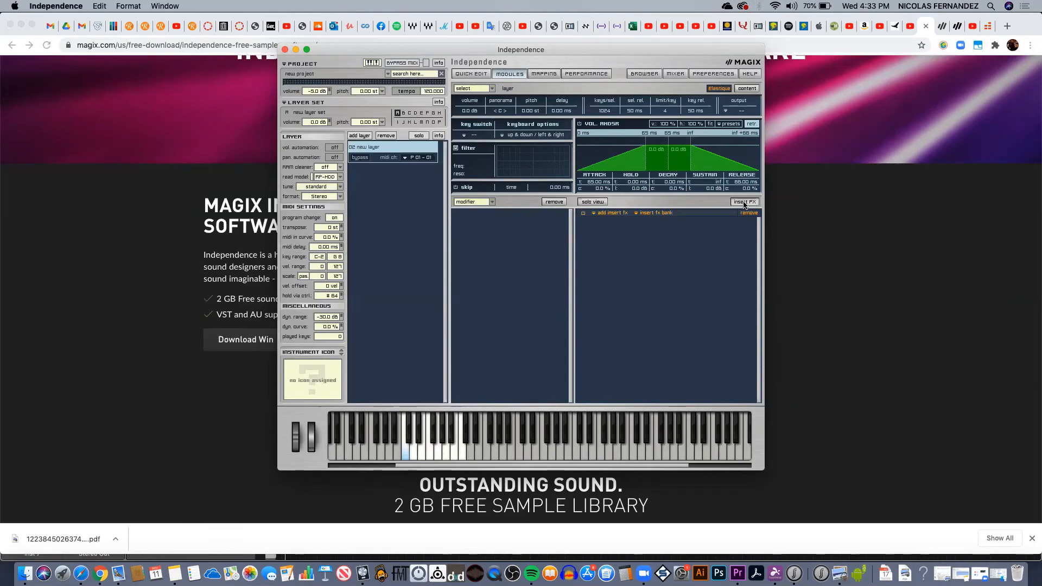
pyautogui.click(617, 215)
pyautogui.moveTo(605, 230)
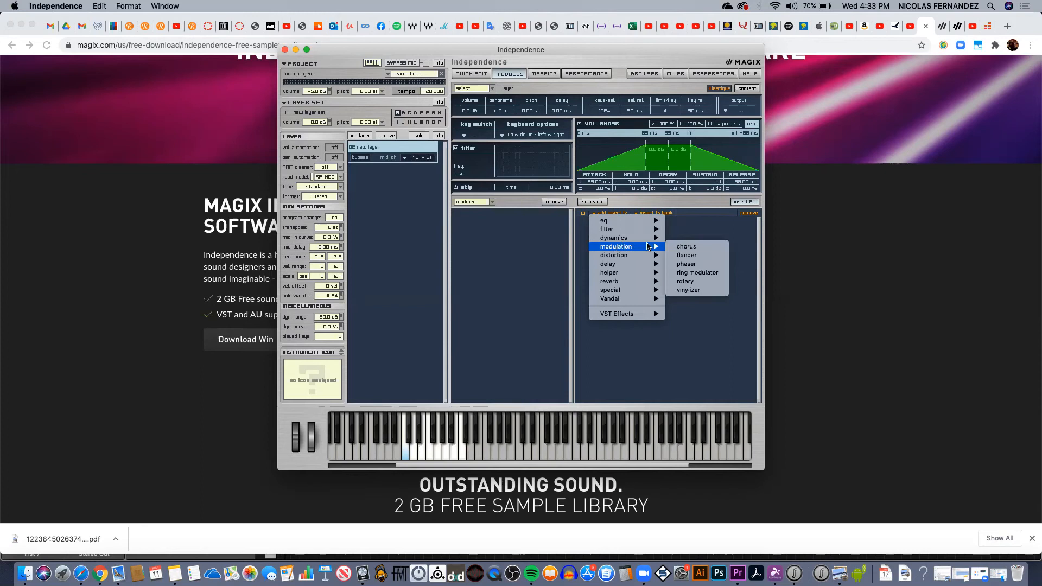
pyautogui.click(685, 276)
pyautogui.click(442, 450)
pyautogui.moveTo(442, 449); pyautogui.dragTo(431, 453)
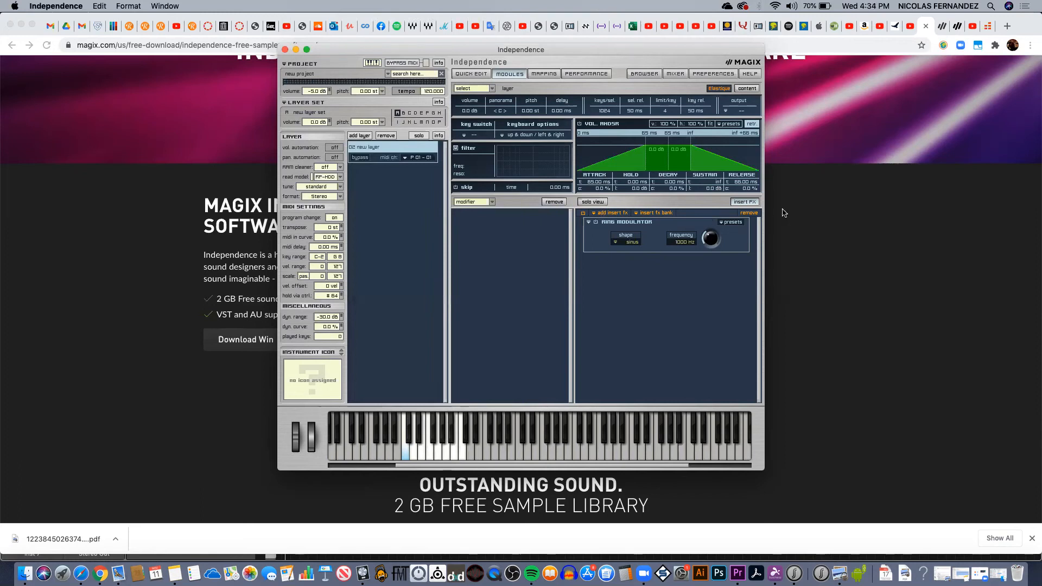
# - Add the Vandal Hellfire Distortion insert effect below the ring modulator and audition it on the keyboard
pyautogui.click(601, 216)
pyautogui.moveTo(620, 291)
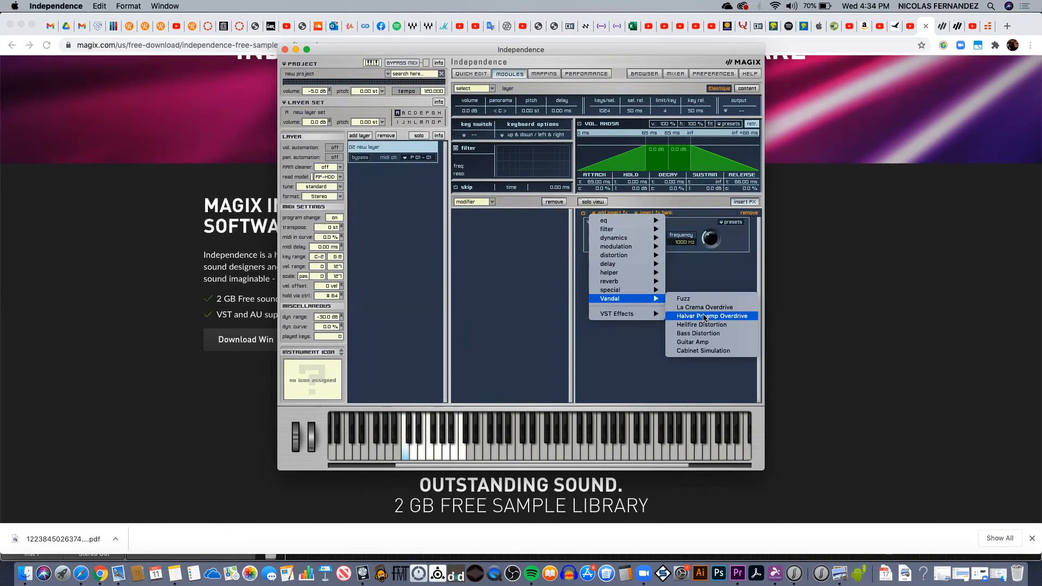
pyautogui.click(530, 400)
pyautogui.click(442, 458)
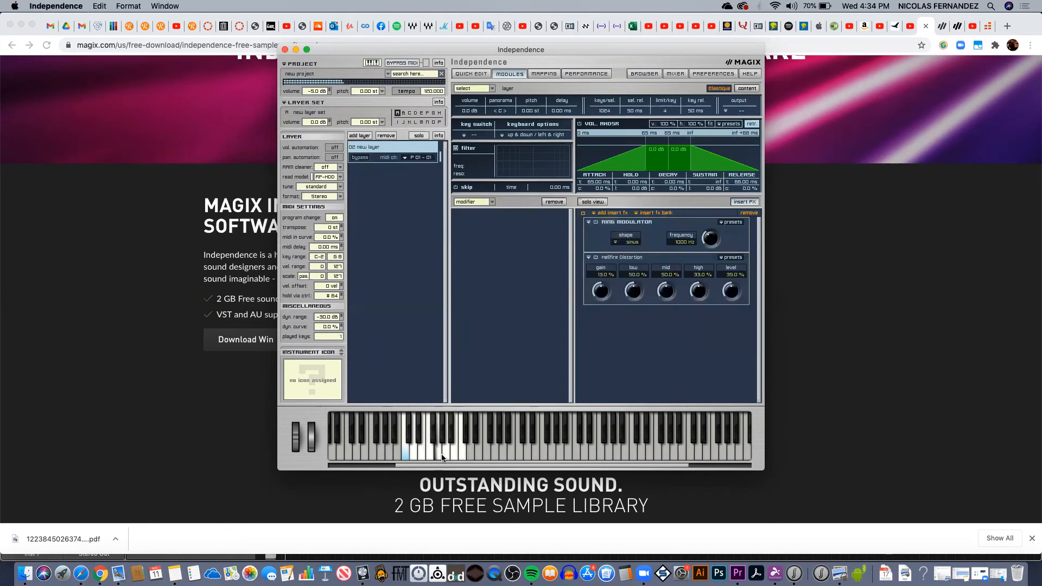
pyautogui.moveTo(442, 457)
pyautogui.mouseDown()
pyautogui.moveTo(452, 457)
pyautogui.moveTo(427, 455)
pyautogui.mouseUp()
# - Turn on reverse playback for the CREEPY MELODY 2.wav zone in the mapping and audition a key
pyautogui.click(544, 74)
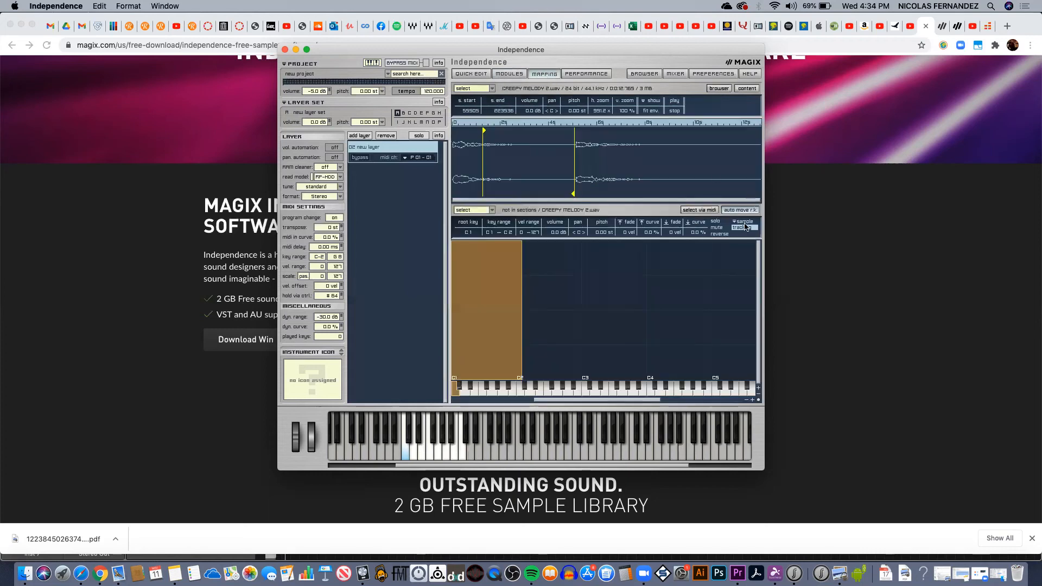
pyautogui.click(720, 234)
pyautogui.click(442, 453)
# - Save the project as "Test 4" in the projects folder
pyautogui.click(303, 73)
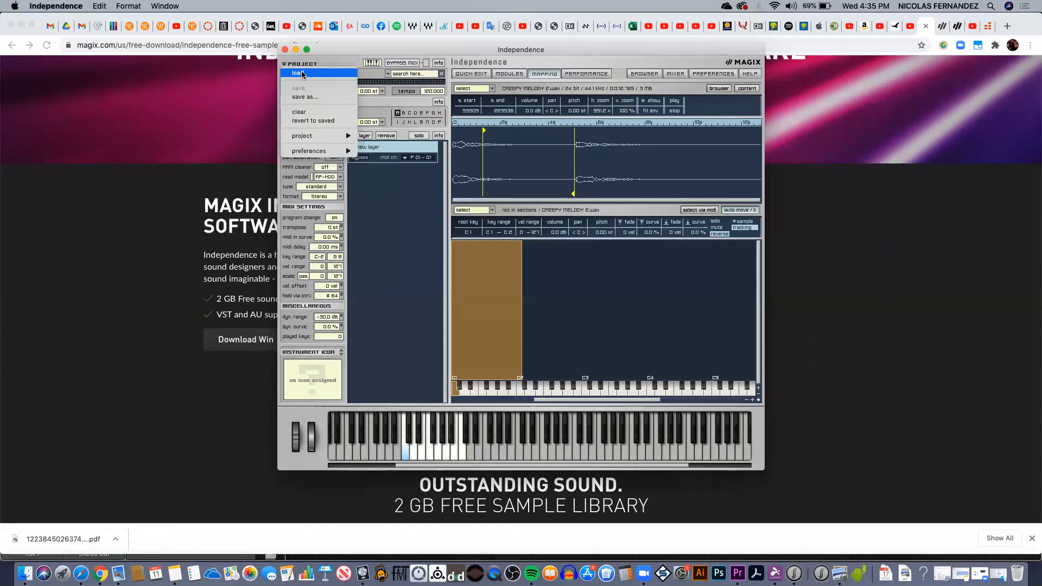
pyautogui.click(306, 98)
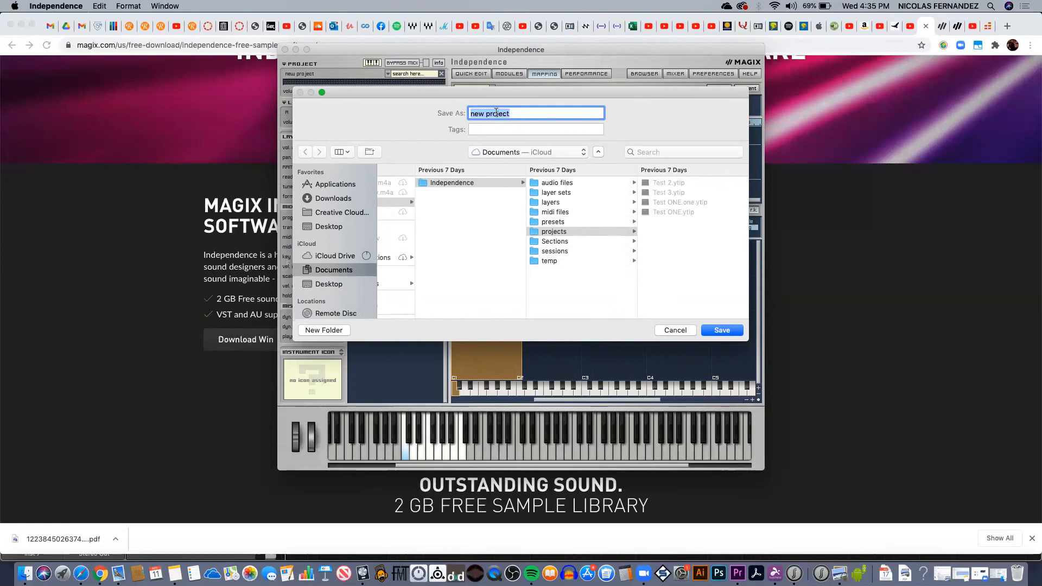
pyautogui.write('TEste')
pyautogui.press('BackSpace')
pyautogui.press('BackSpace')
pyautogui.press('BackSpace')
pyautogui.press('BackSpace')
pyautogui.write('est 4')
pyautogui.click(722, 330)
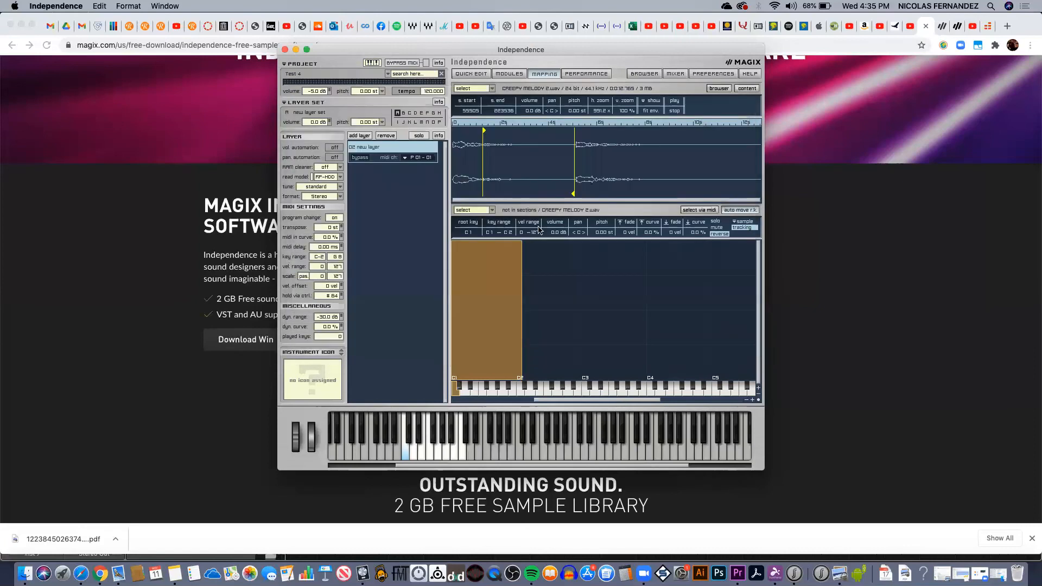
# - Load the saved project Test ONE and audition its layers
pyautogui.click(297, 74)
pyautogui.moveTo(326, 136)
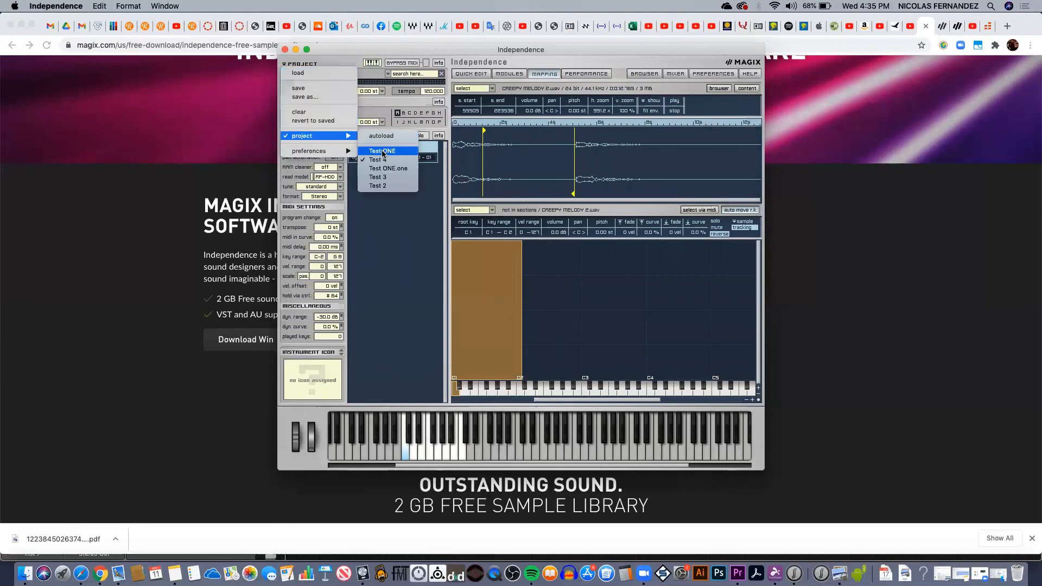
pyautogui.click(383, 152)
pyautogui.click(602, 197)
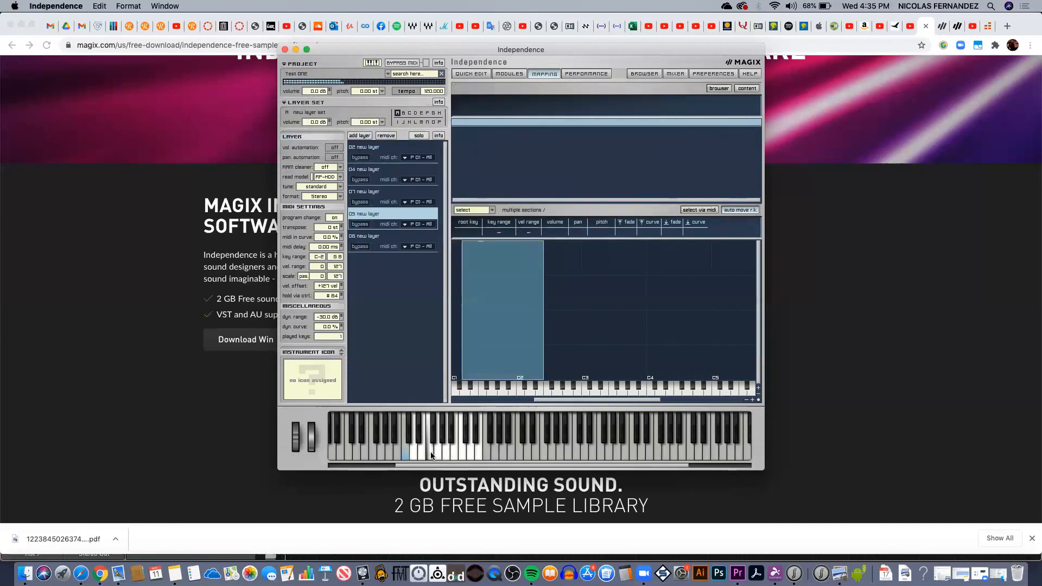
pyautogui.click(298, 75)
pyautogui.moveTo(310, 136)
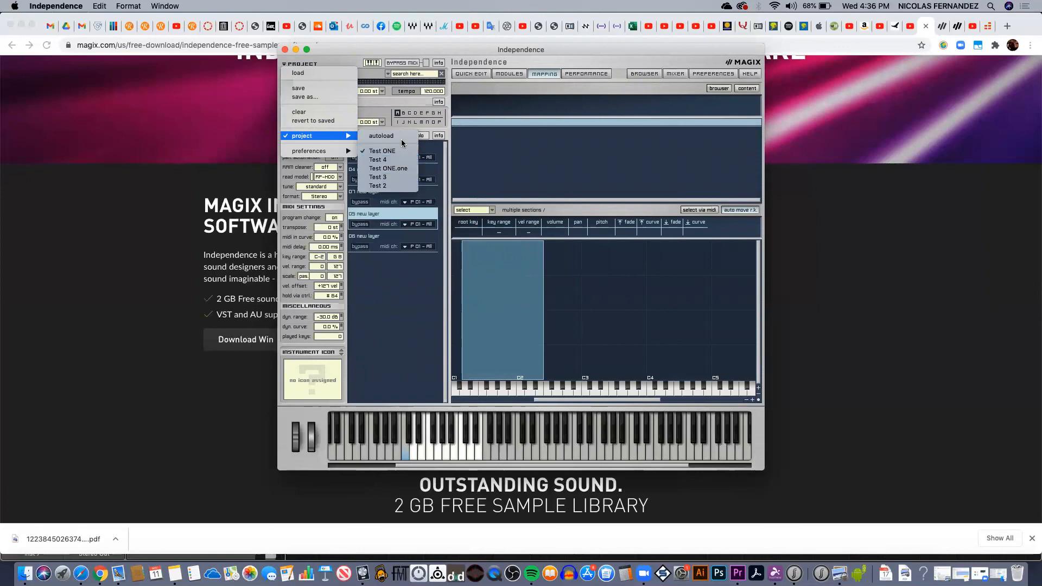
pyautogui.click(388, 295)
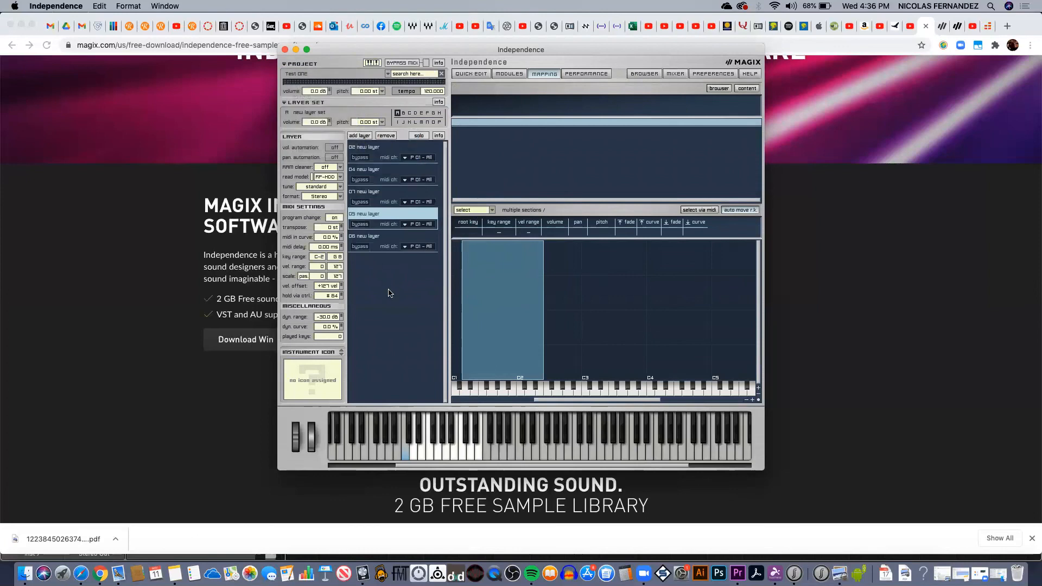
pyautogui.rightClick(370, 216)
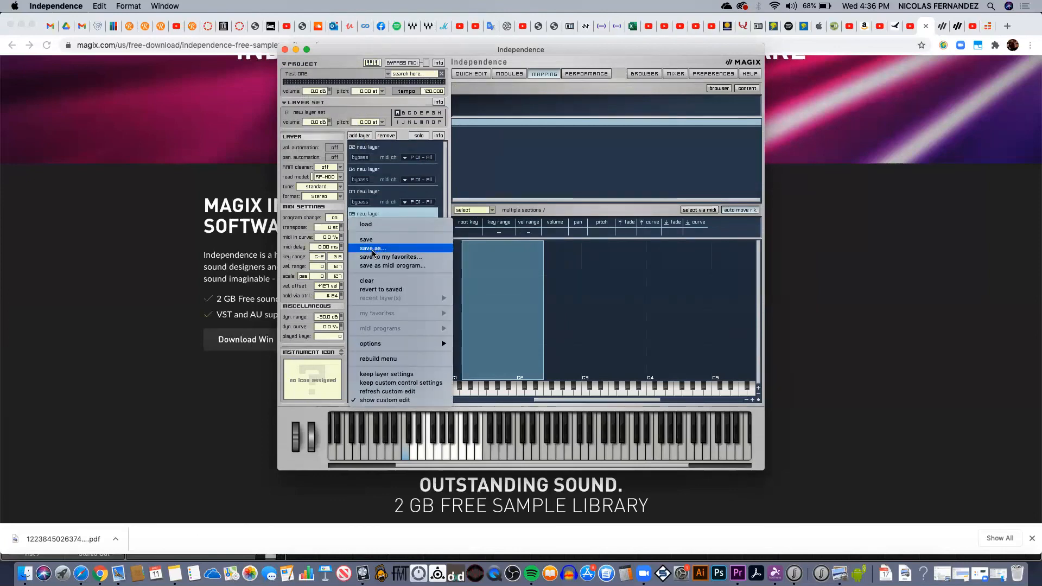
pyautogui.click(448, 200)
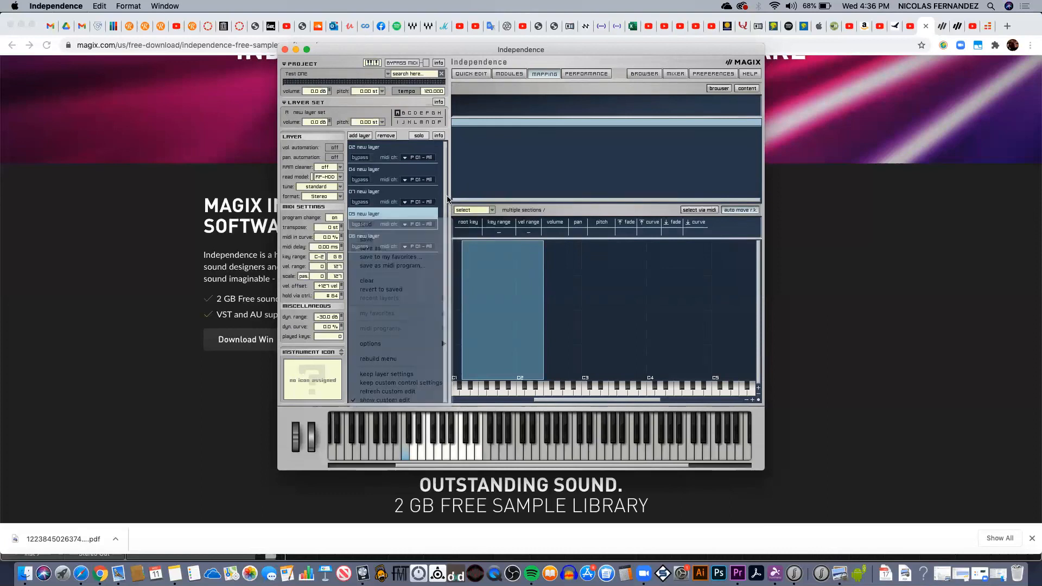
pyautogui.click(376, 216)
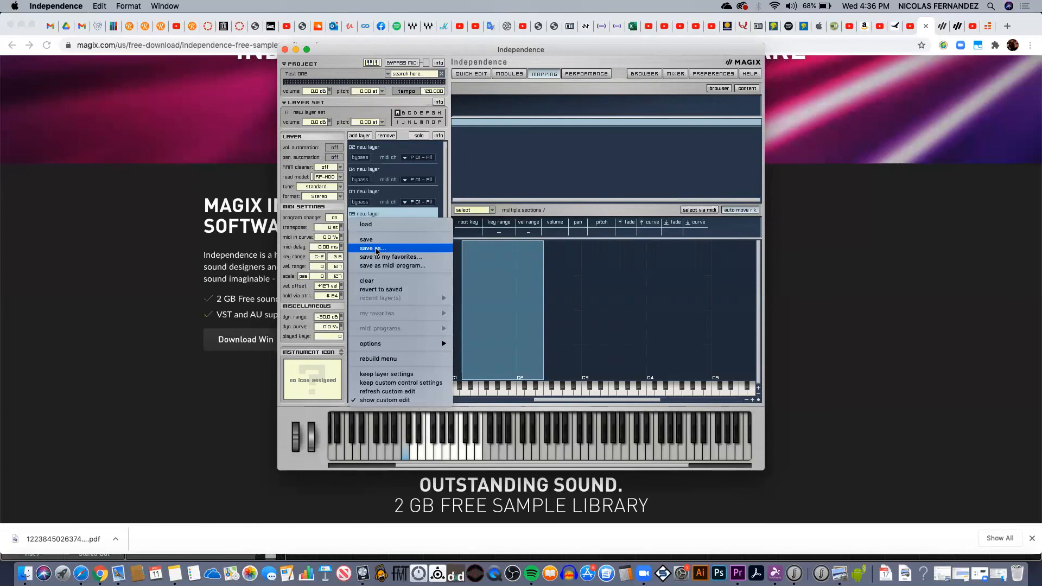
pyautogui.click(510, 215)
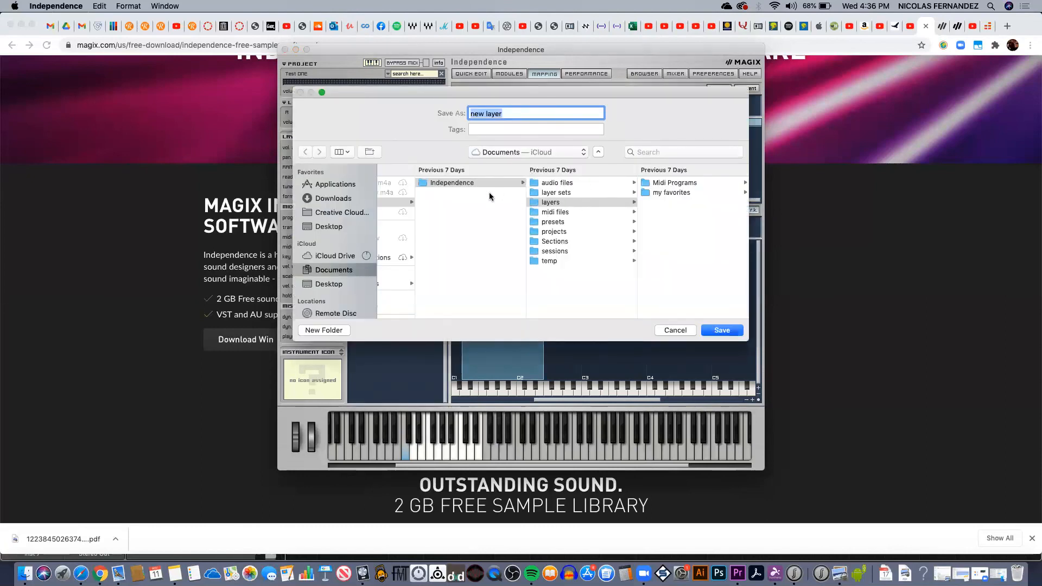
pyautogui.click(675, 330)
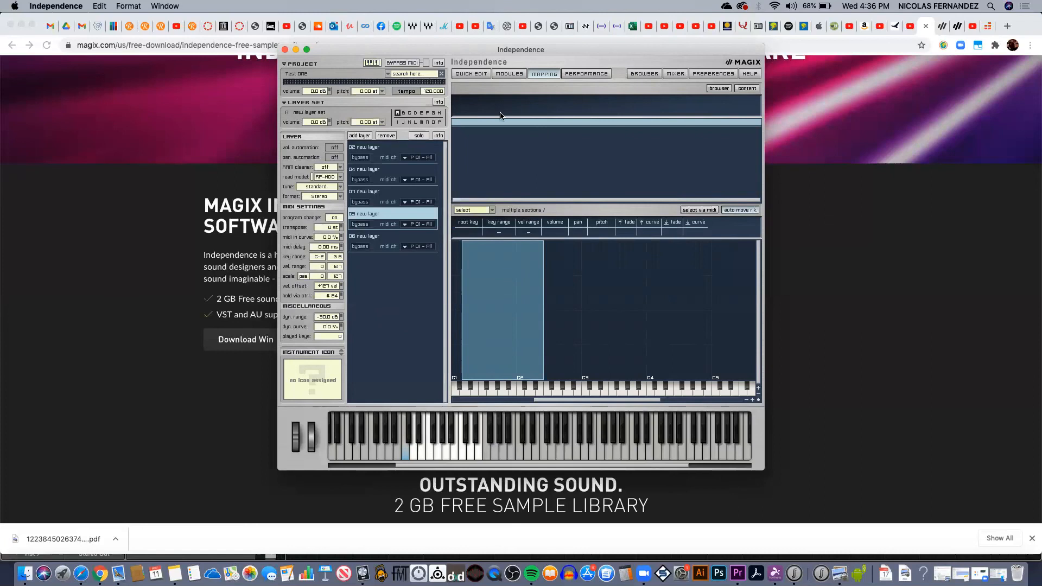
# - Narrow the key range of the selected layer's sample zone to D1–A#1 and lower the zone's volume to -2.0 dB
pyautogui.click(502, 314)
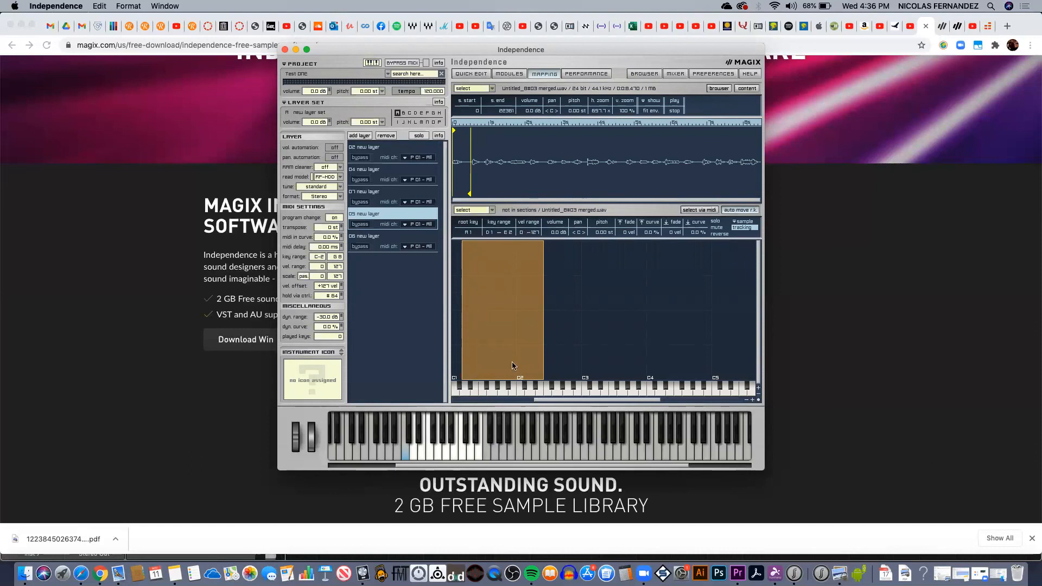
pyautogui.moveTo(541, 302)
pyautogui.mouseDown()
pyautogui.moveTo(511, 302)
pyautogui.moveTo(529, 307)
pyautogui.mouseUp()
pyautogui.moveTo(506, 233)
pyautogui.mouseDown()
pyautogui.moveTo(506, 261)
pyautogui.moveTo(467, 228)
pyautogui.moveTo(473, 247)
pyautogui.moveTo(474, 238)
pyautogui.mouseUp()
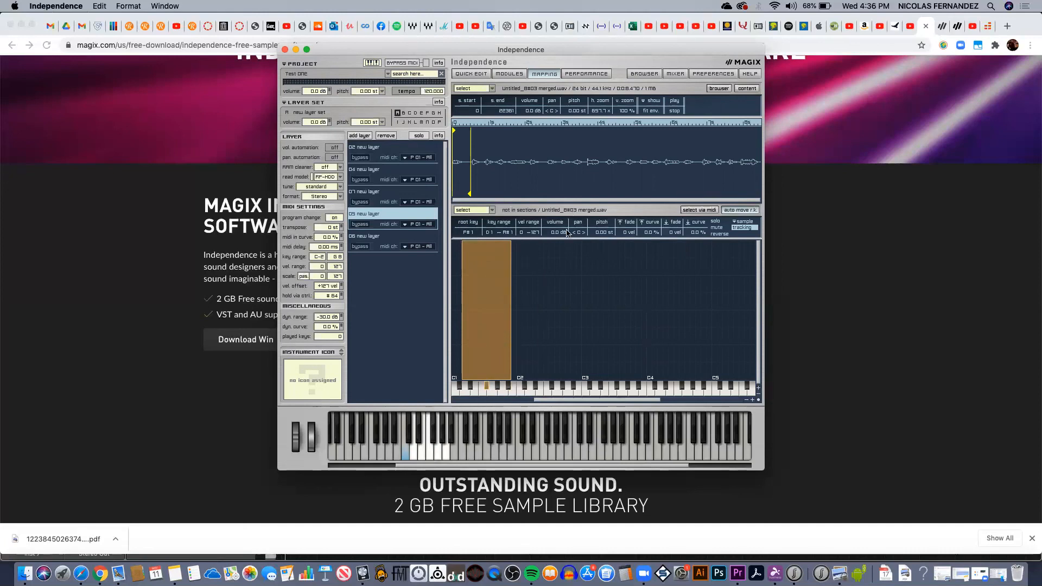
pyautogui.moveTo(556, 235); pyautogui.dragTo(557, 238)
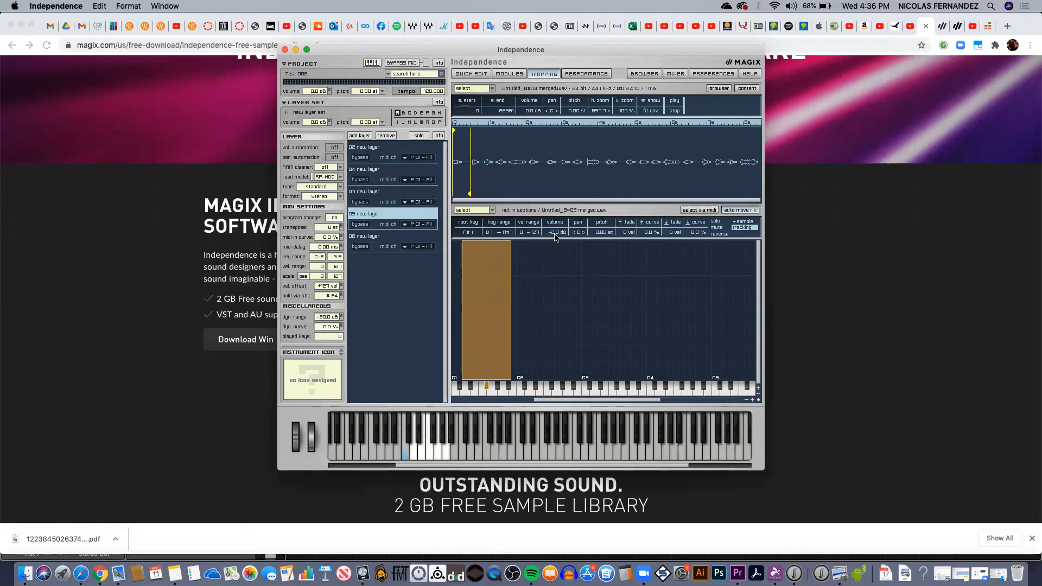